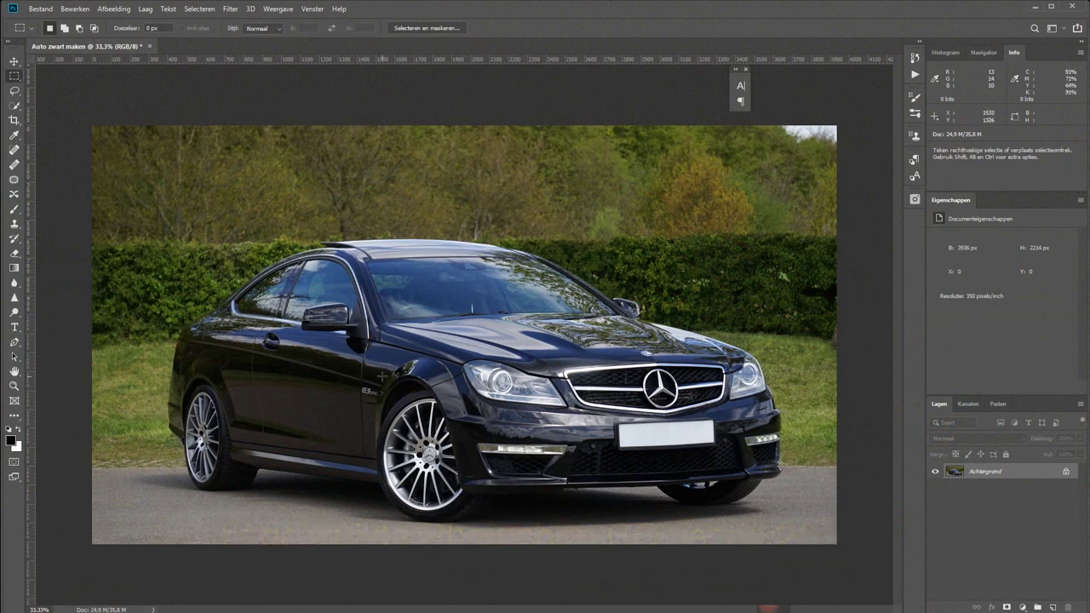
Step: Zoom in on the front wheel, pan over to the bumper, then fit the whole car on screen
key("z")
left_click_drag(324, 358, 503, 517)
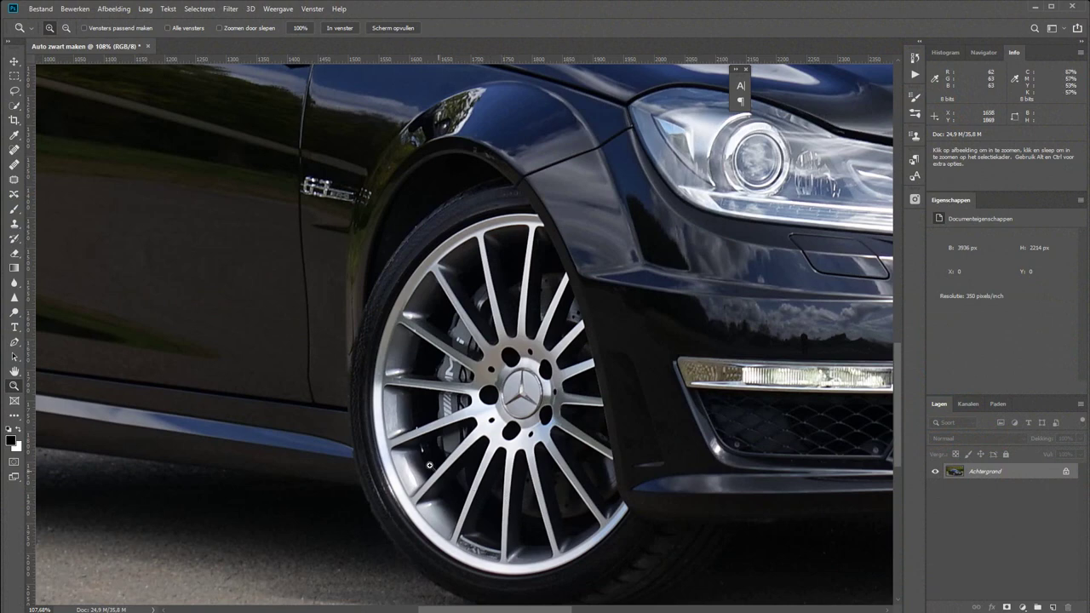
key("space")
left_click_drag(497, 473, 143, 353)
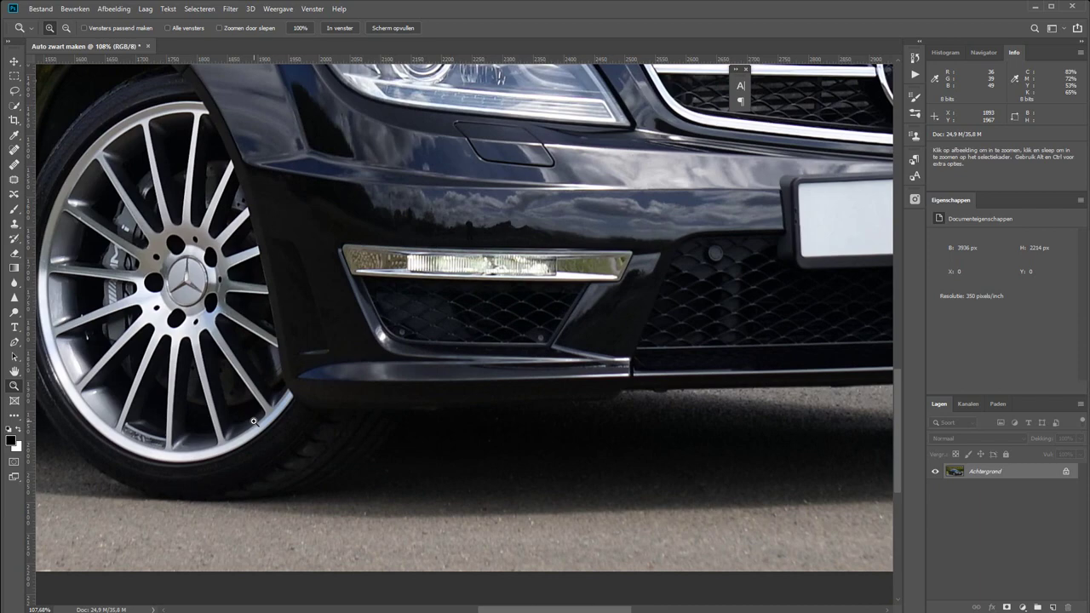
key("ctrl+0")
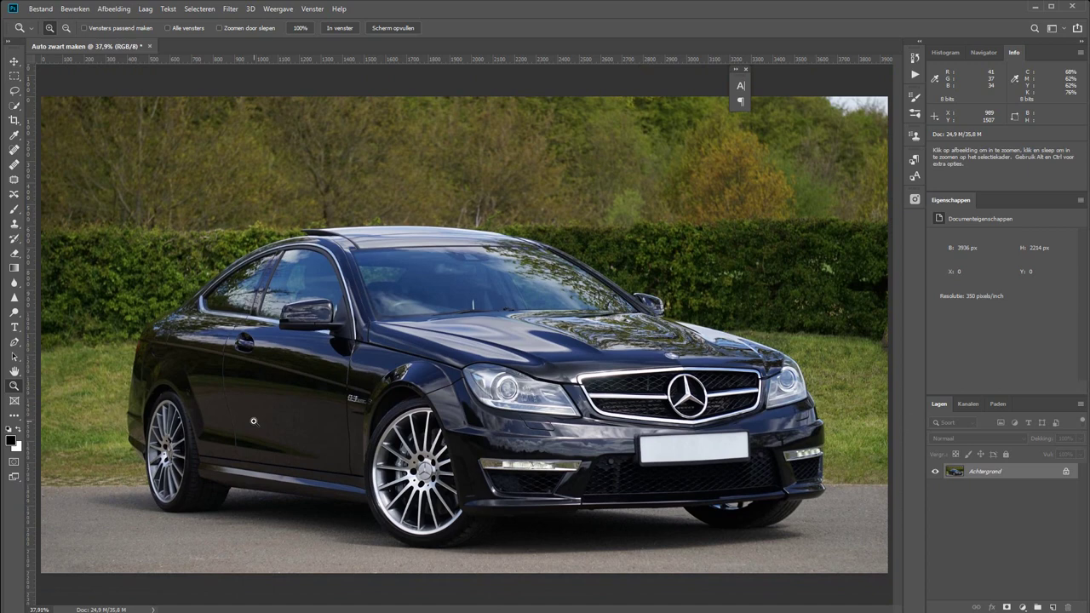
Step: Load the saved 'naden' channel as a selection outlining the car body
left_click(201, 9)
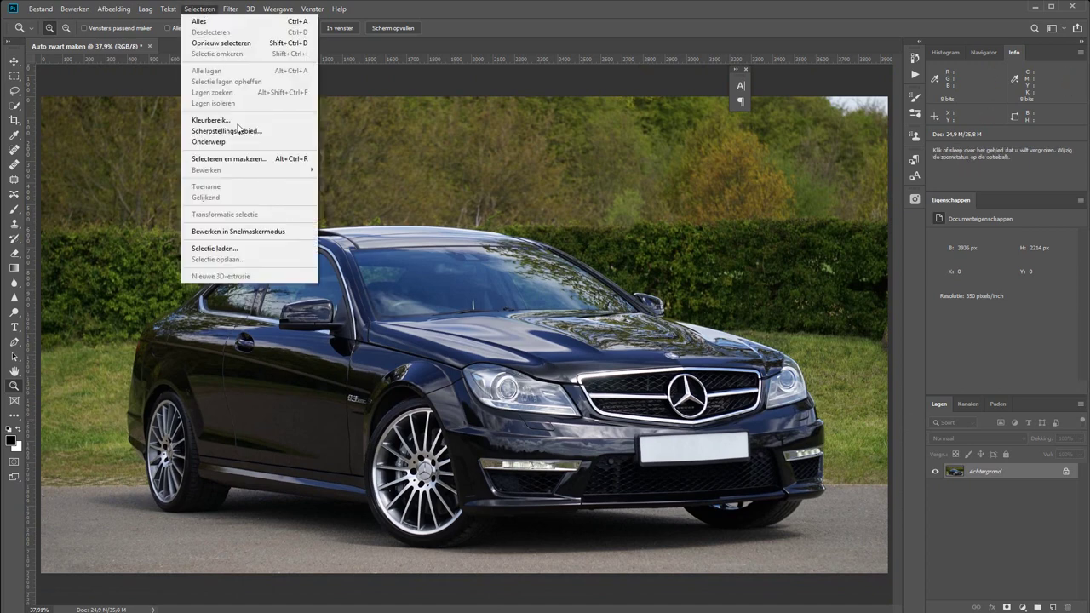
left_click(254, 248)
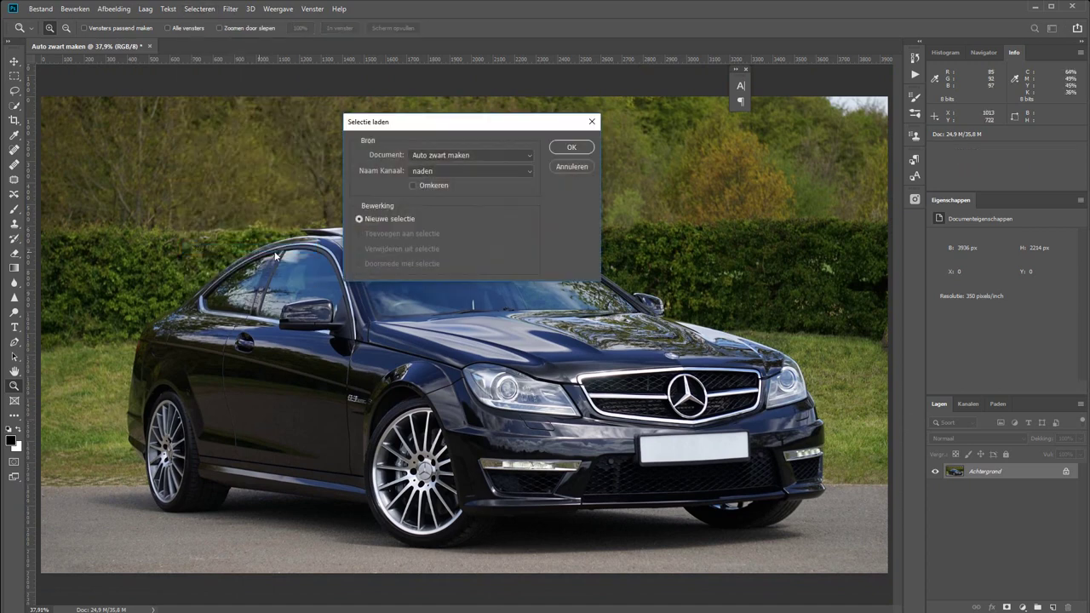
left_click(476, 172)
left_click(460, 187)
left_click(571, 146)
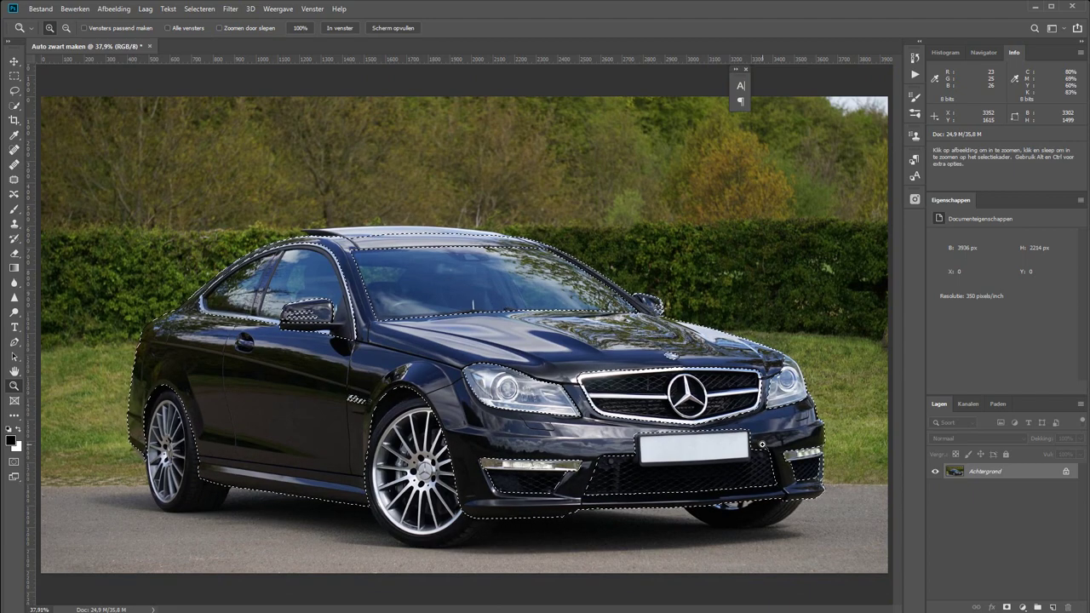
Step: Add a neutral grey #8e8e8e solid-colour fill layer masked to the car selection
left_click(1022, 607)
left_click(1020, 405)
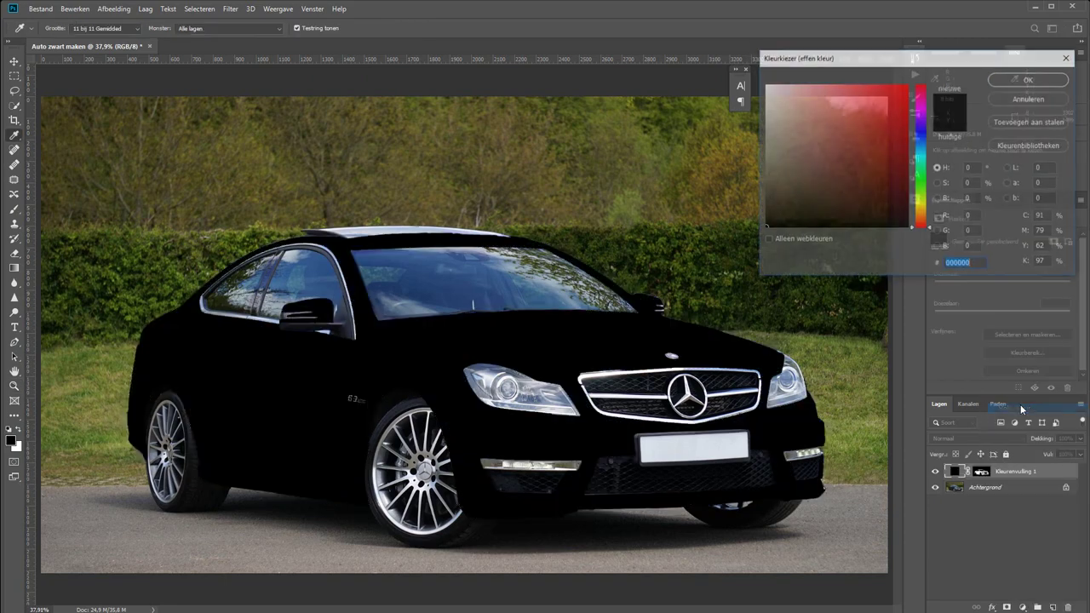
left_click(763, 149)
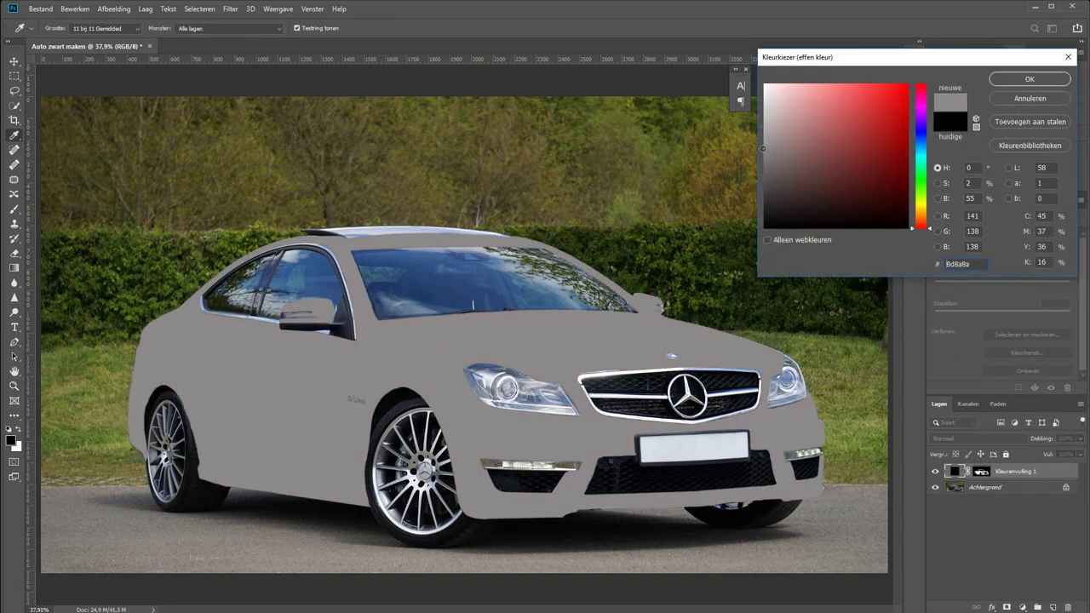
left_click_drag(763, 148, 756, 148)
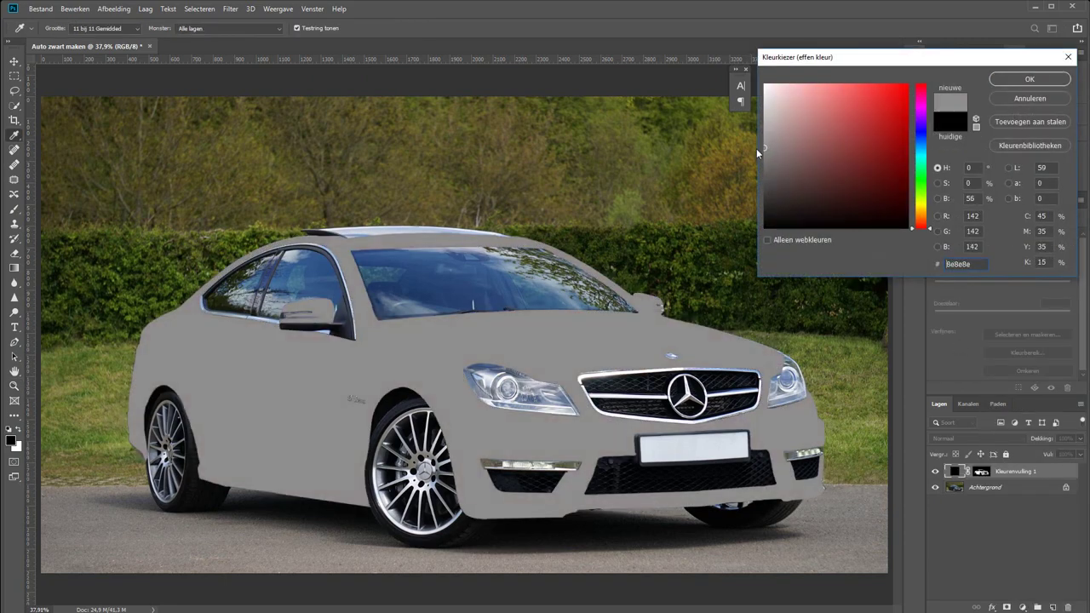
left_click(1035, 77)
left_click(991, 438)
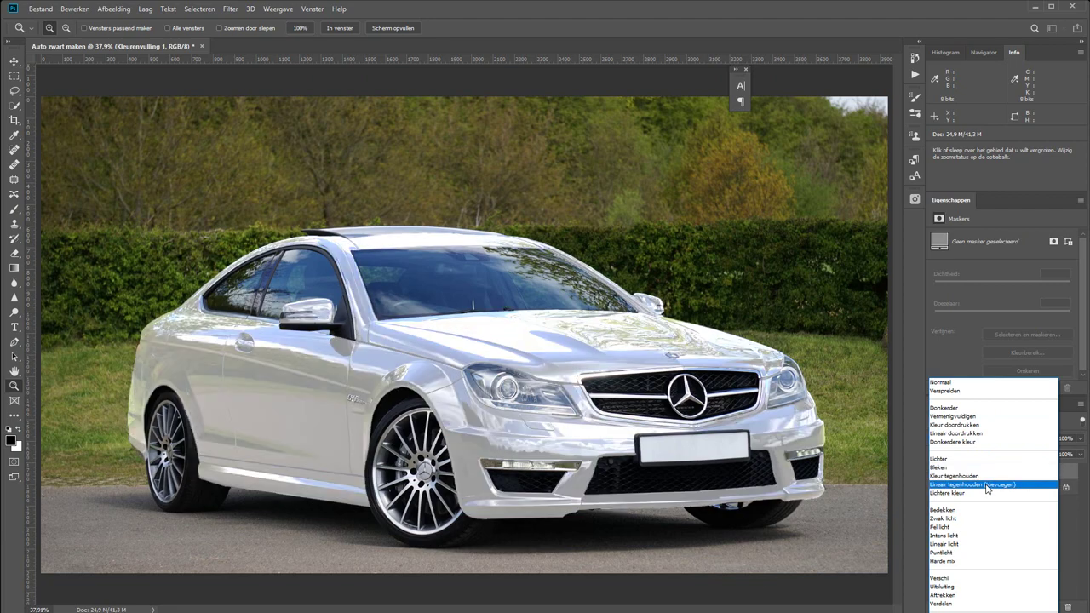
Step: Set Kleurenvulling 1 to Lineair tegenhouden (toevoegen), keeping it after comparing with Bleken
left_click(987, 486)
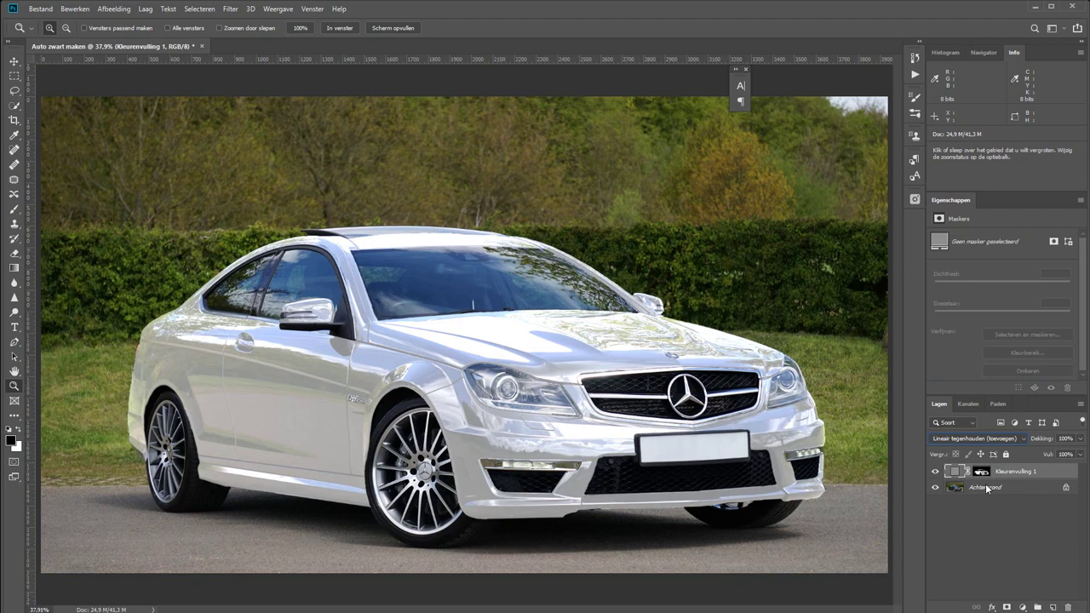
left_click(1021, 443)
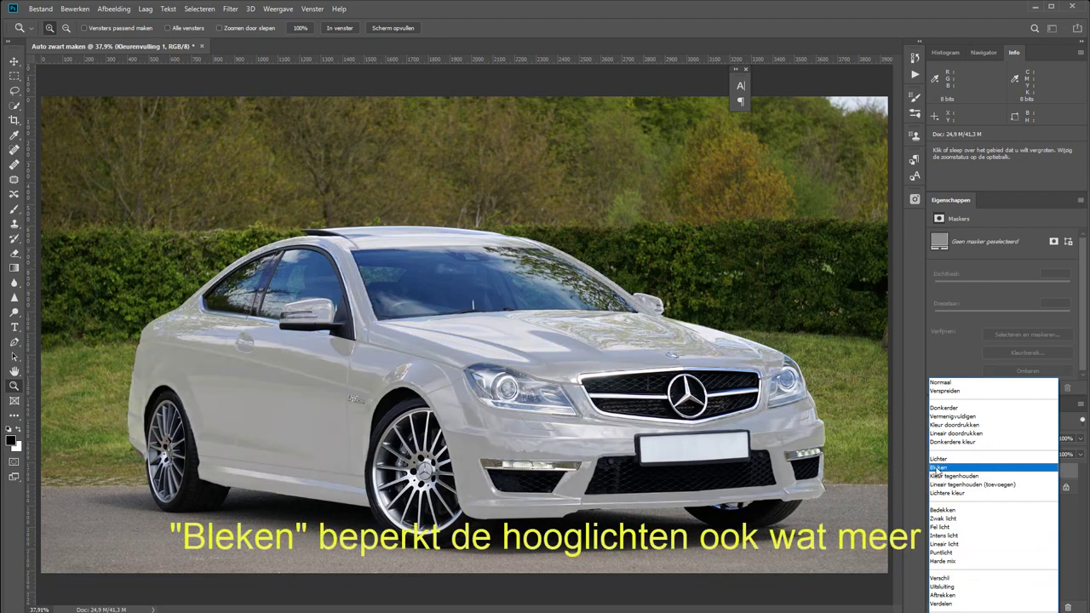
left_click(938, 485)
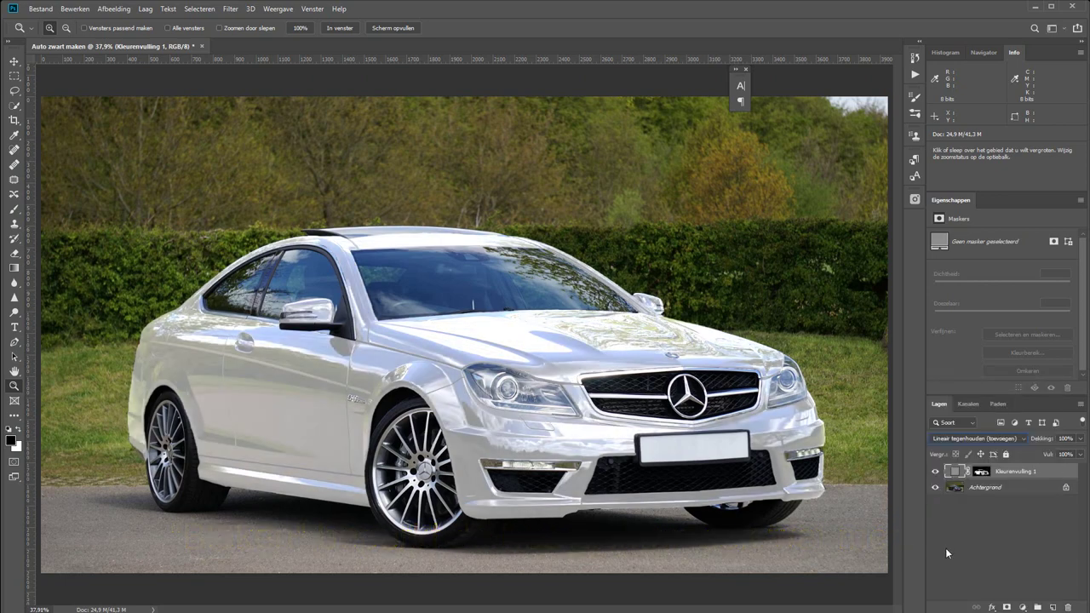
Step: Change the Kleurenvulling 1 fill colour to deep red #b31d1d
double_click(955, 473)
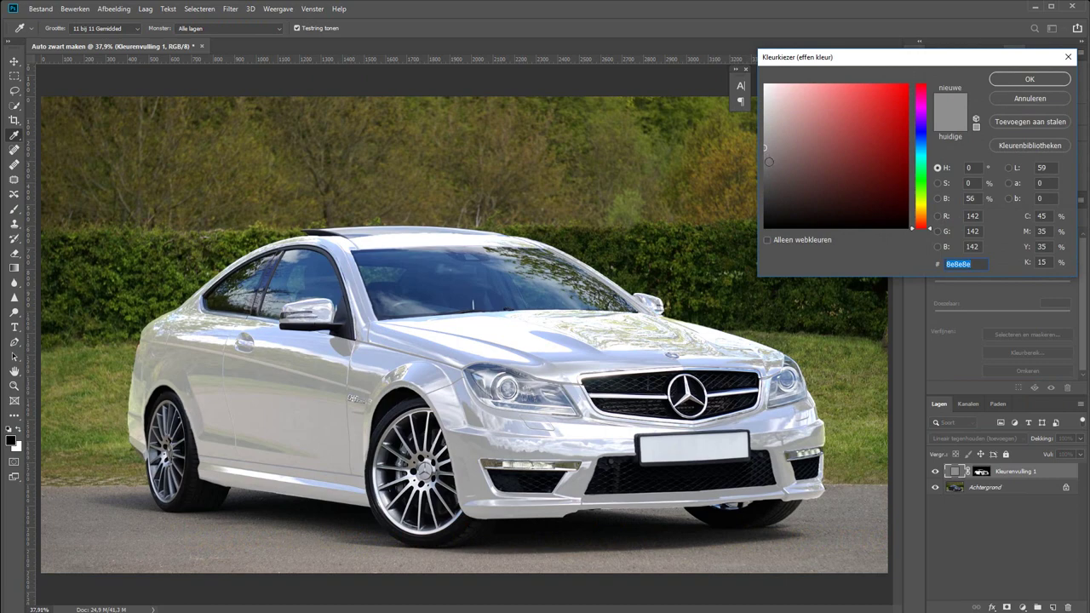
mouse_move(768, 164)
left_mouse_down()
mouse_move(743, 243)
mouse_move(693, 64)
mouse_move(674, 158)
left_mouse_up()
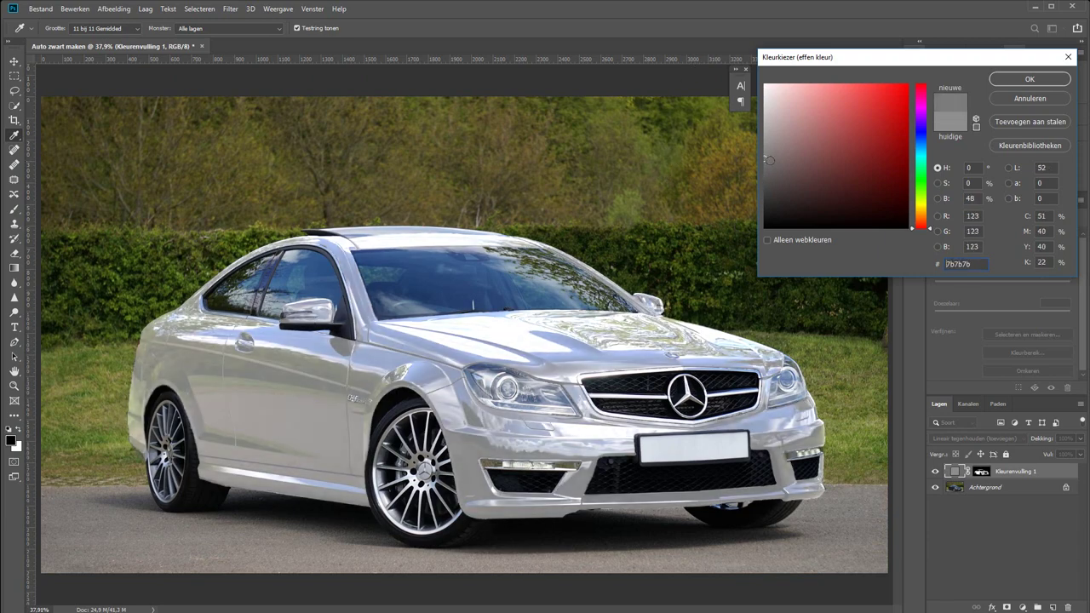
mouse_move(742, 158)
left_mouse_down()
mouse_move(901, 162)
mouse_move(901, 241)
mouse_move(903, 142)
mouse_move(925, 57)
left_mouse_up()
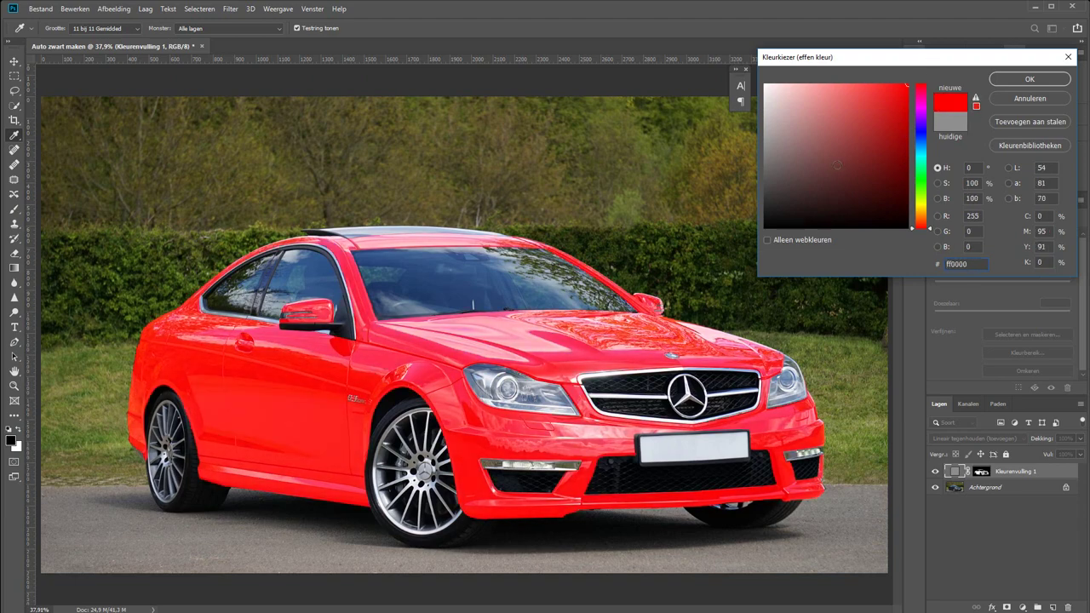
mouse_move(897, 131)
left_mouse_down()
mouse_move(867, 150)
mouse_move(884, 126)
left_mouse_up()
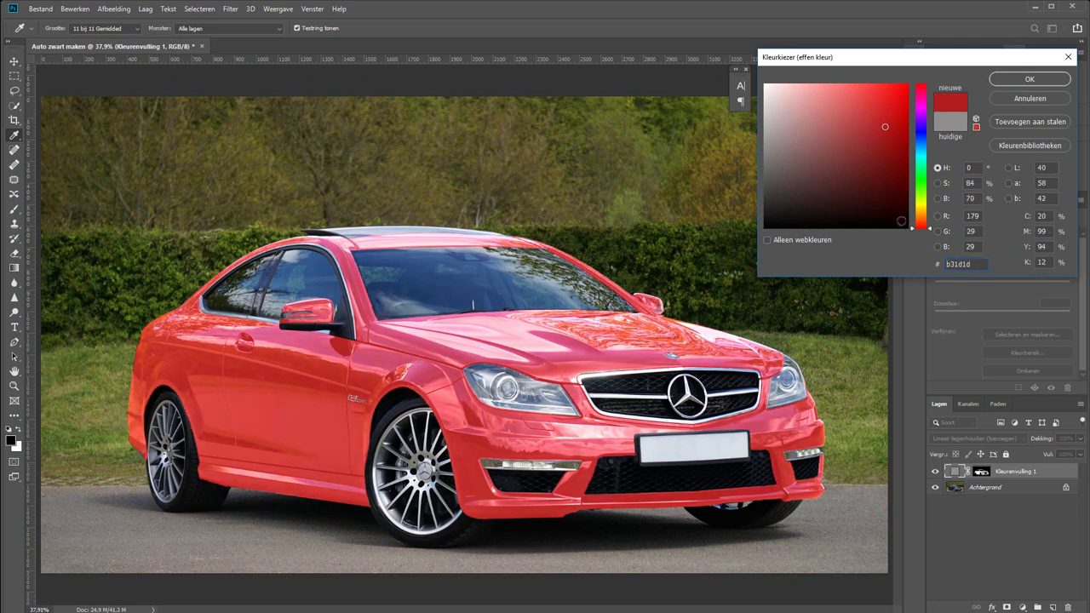
left_click(1006, 83)
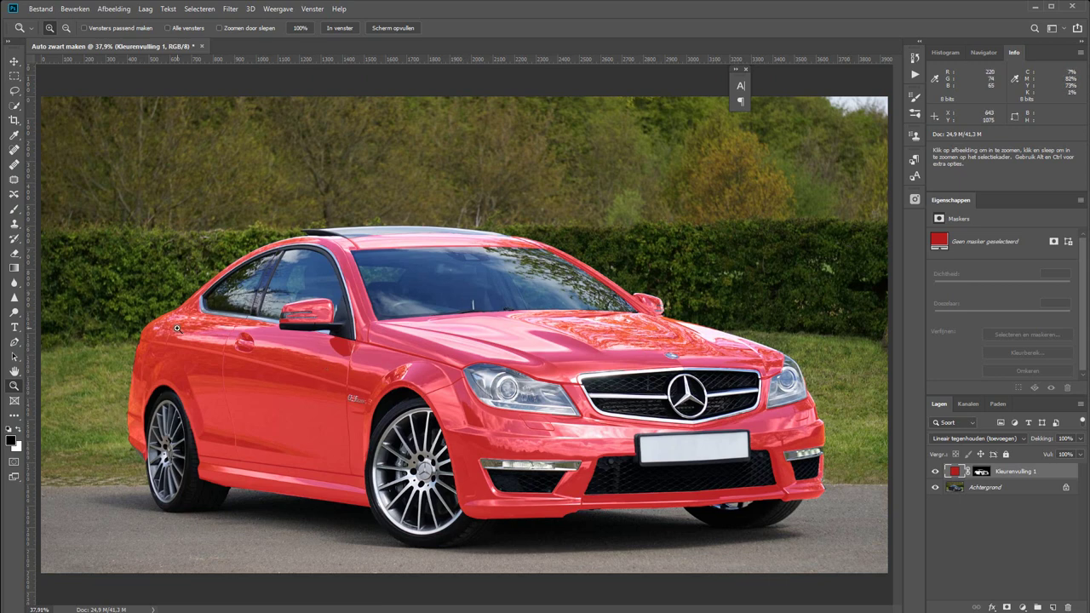
Step: Compare the red fill with the original paint at the door seam, then add empty layer Laag 1
left_click(421, 378)
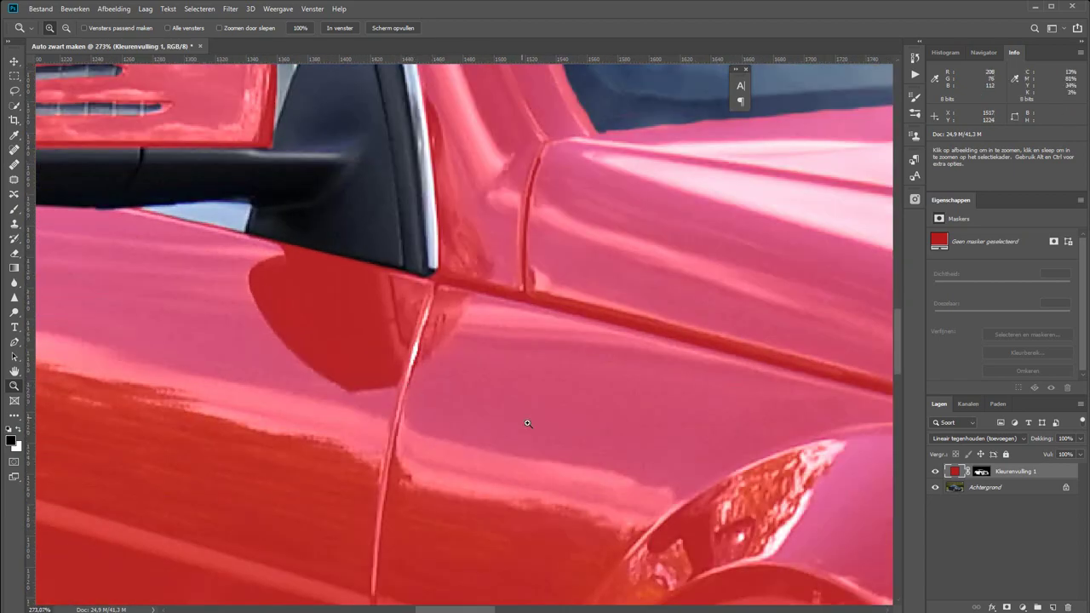
left_click(935, 473)
left_click(934, 473)
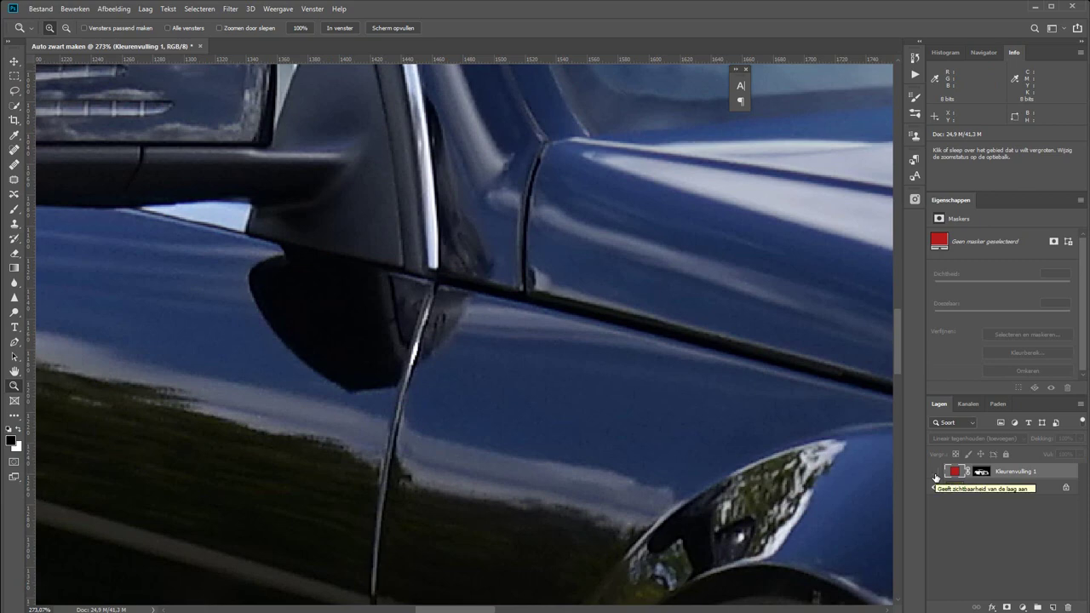
left_click(934, 473)
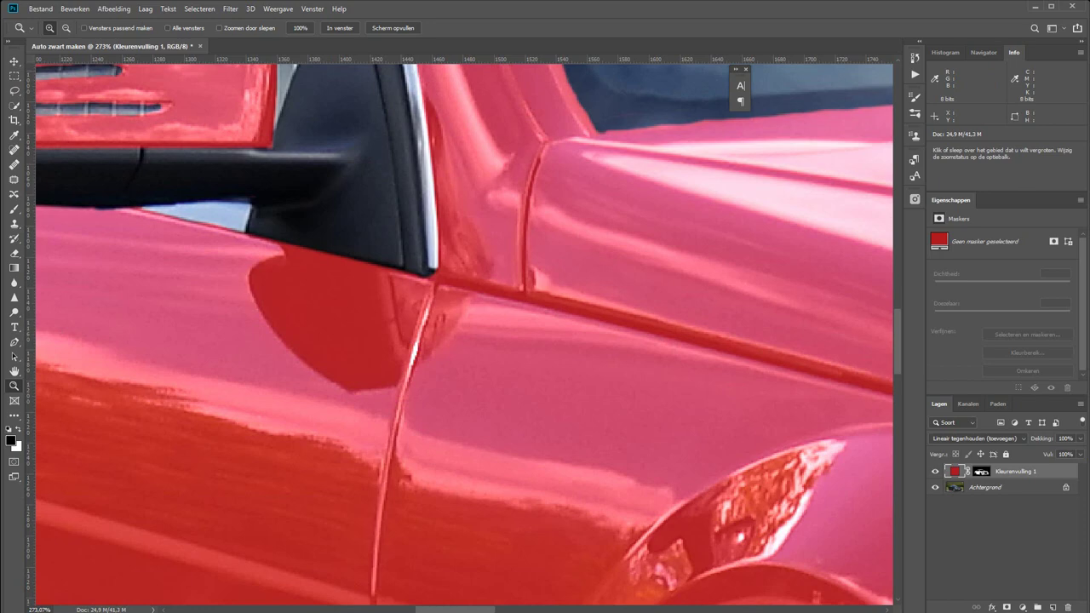
left_click(1053, 607)
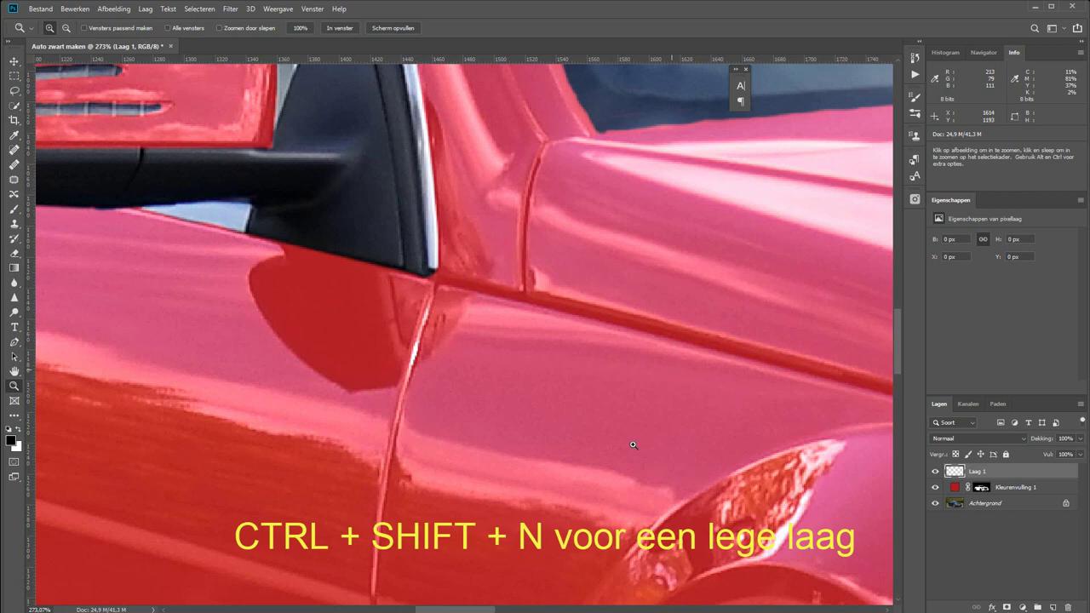
Step: Try a black brush stroke along the door seam, undo it, and fit the image on screen
key("b")
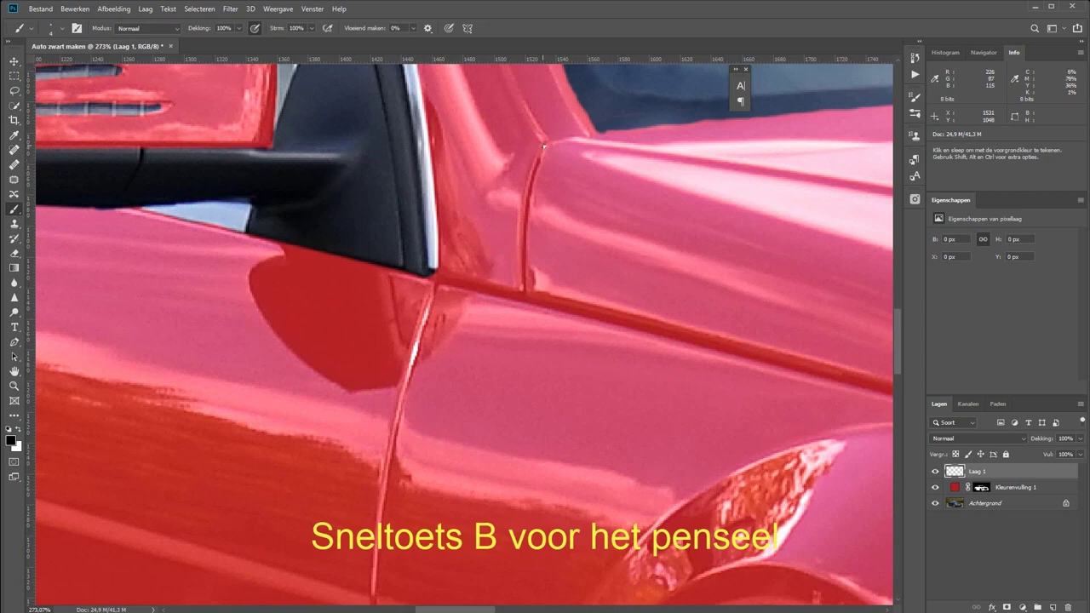
left_click_drag(545, 144, 518, 295)
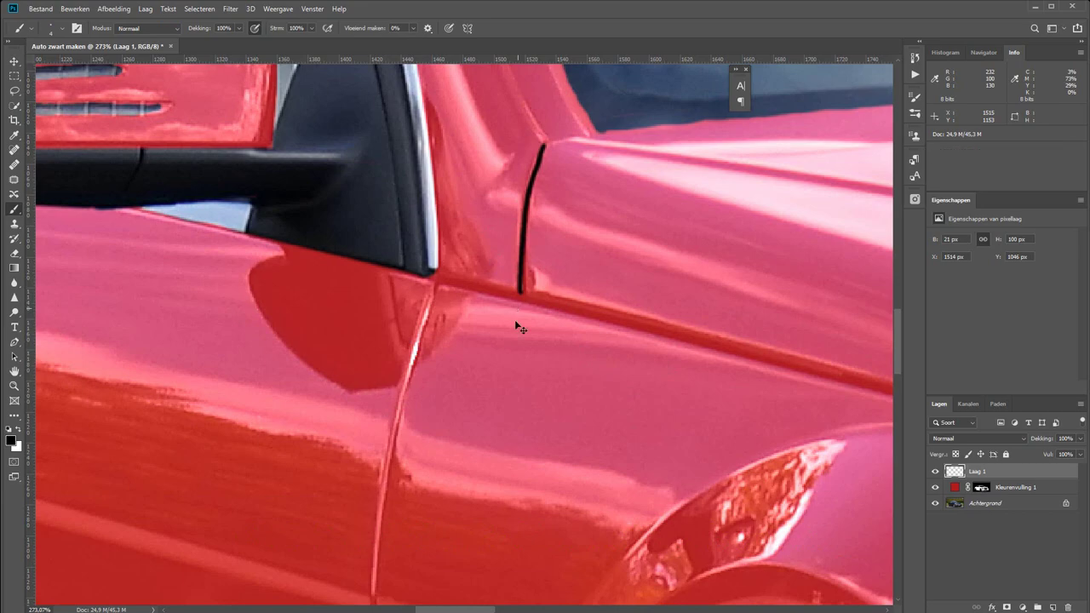
key("ctrl+z")
key("ctrl+0")
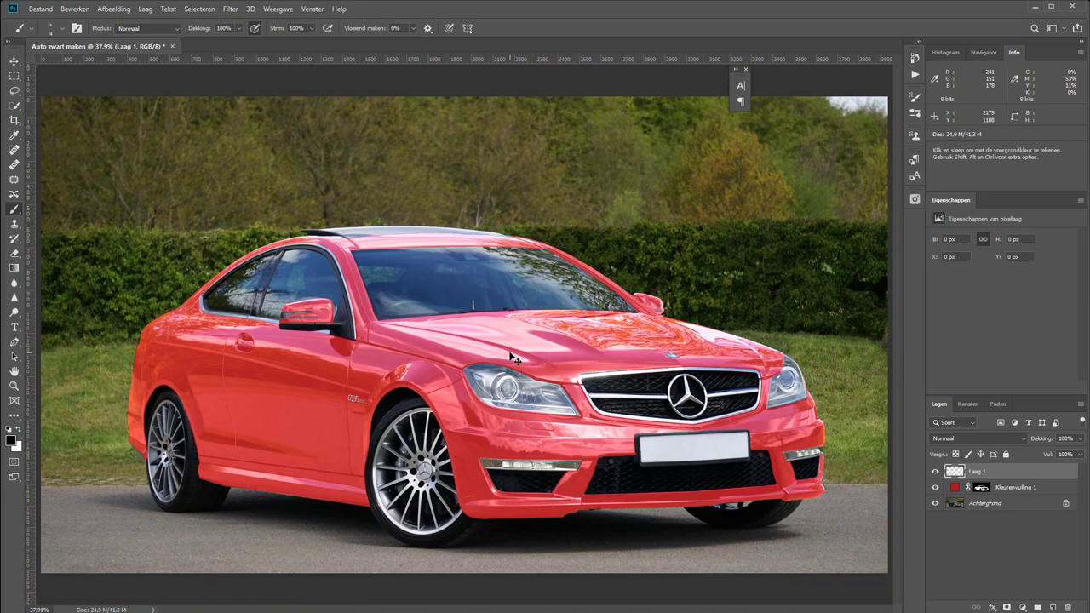
Step: Open Selectie laden with the 'naden' channel from 'Auto zwart maken'
left_click(230, 8)
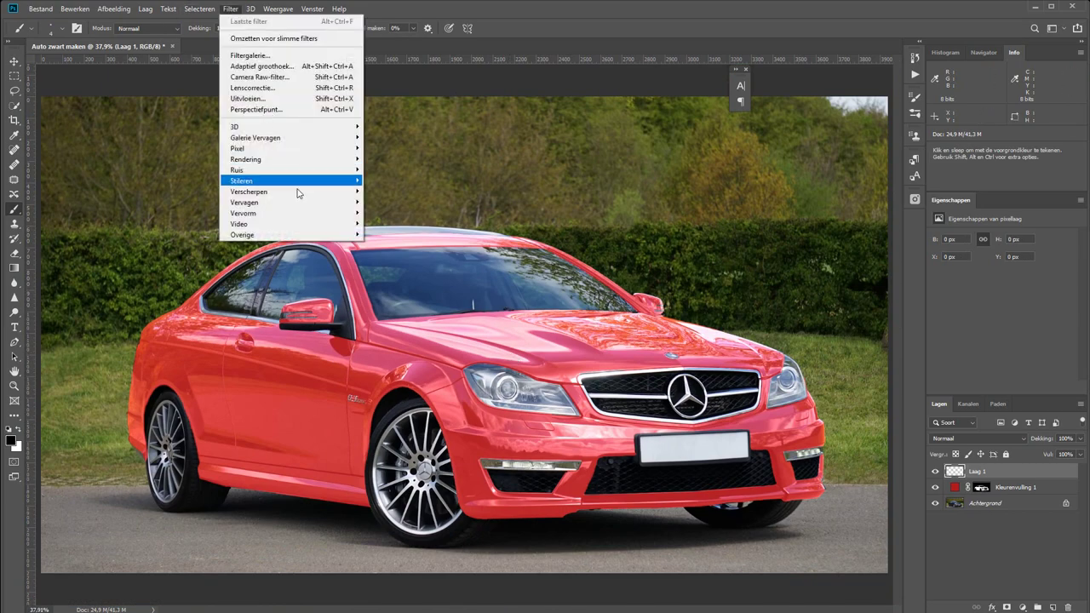
left_click(214, 250)
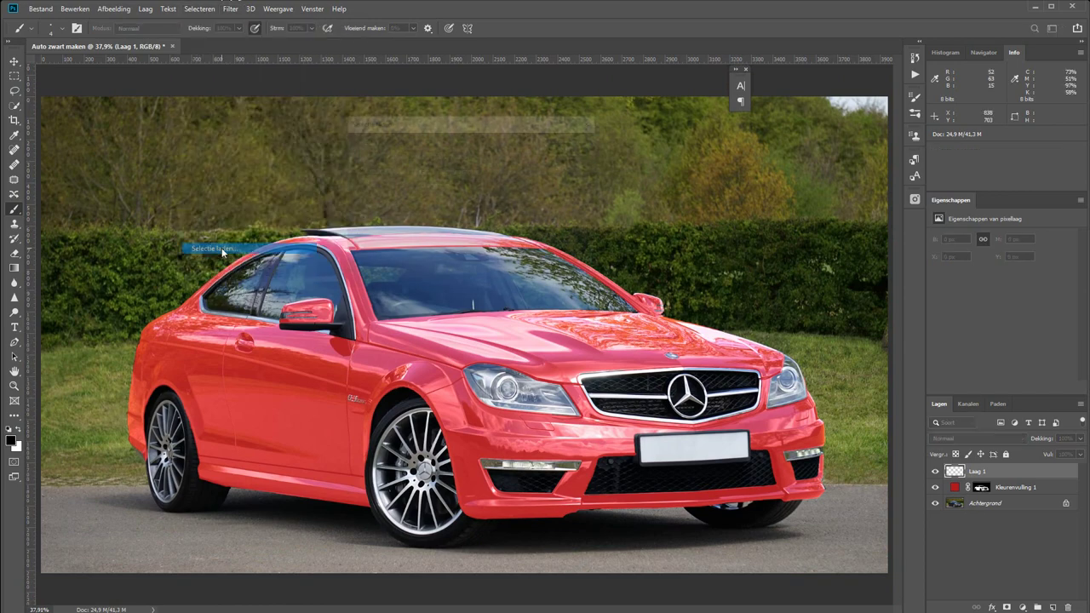
left_click(475, 173)
Step: Fill the loaded 'naden' seam selection with black on Laag 1, then deselect
left_click(436, 210)
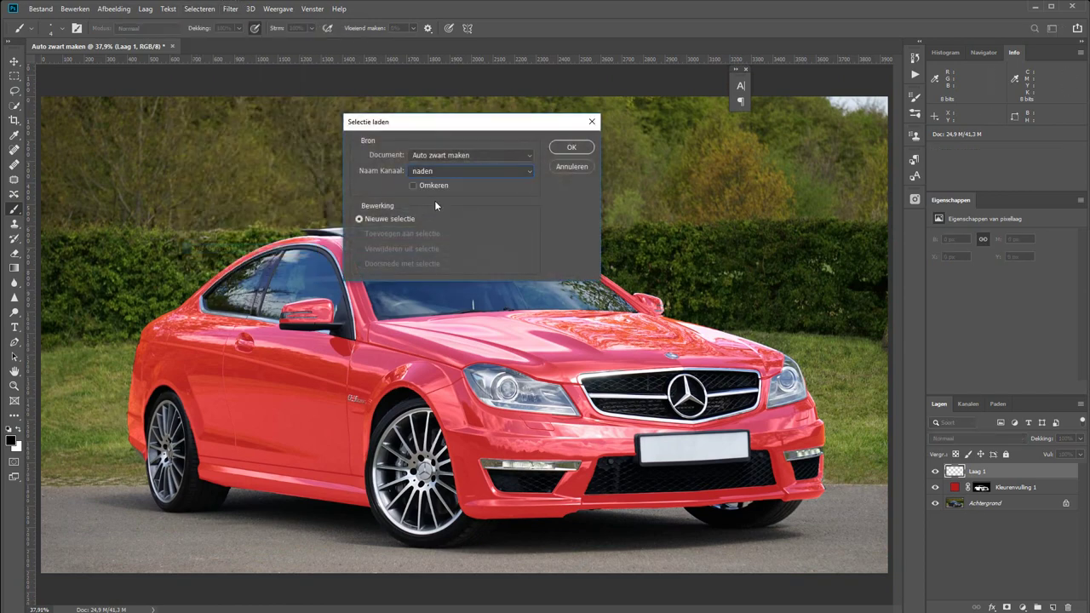
left_click(572, 148)
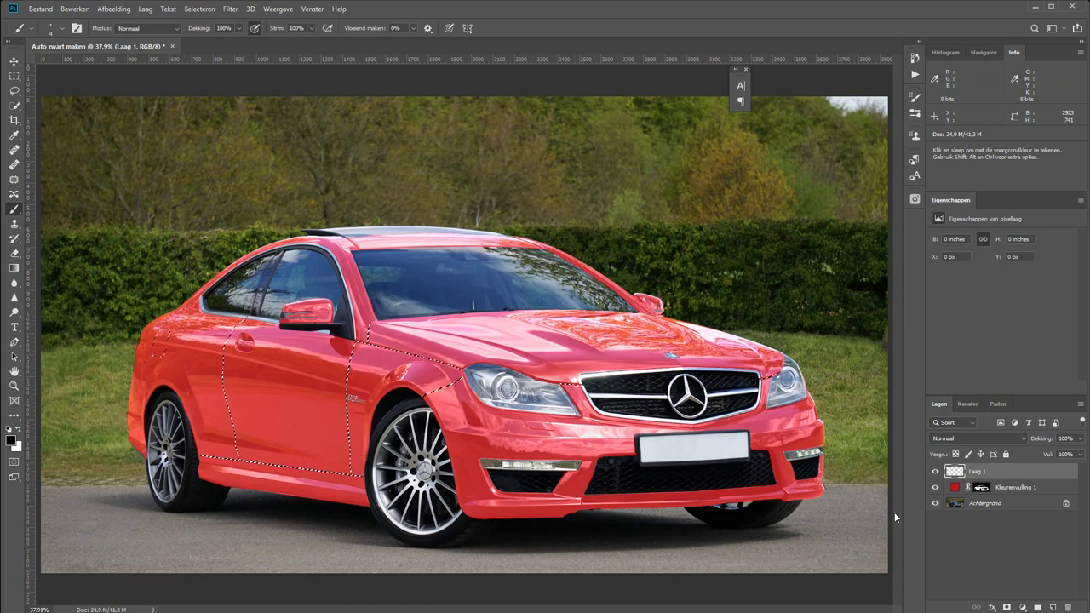
key("alt+BackSpace")
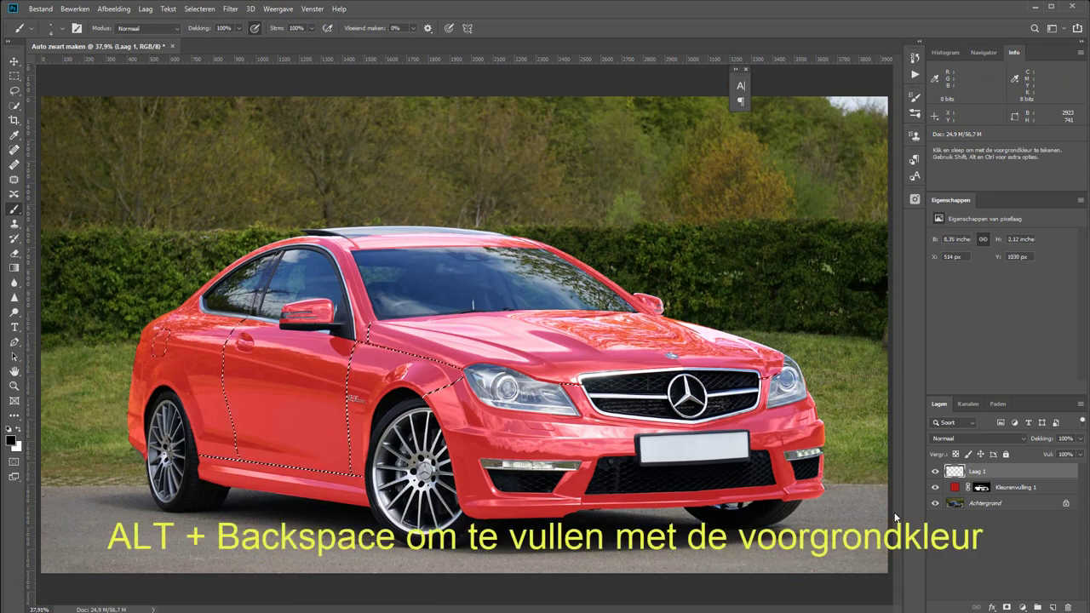
key("ctrl+d")
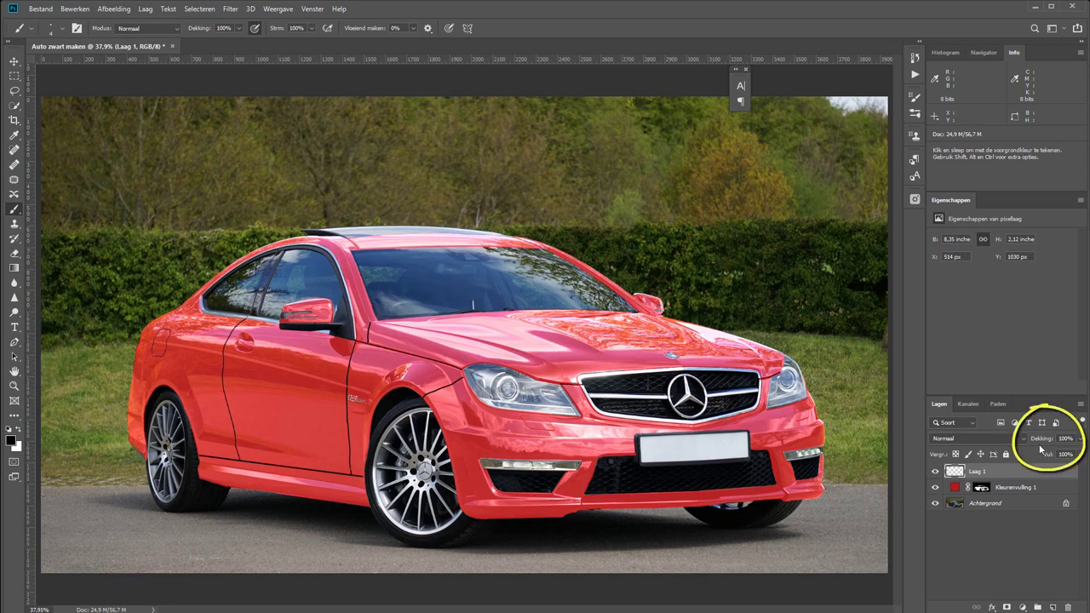
Step: Lower Laag 1's opacity to 36% and toggle its visibility to compare the seams
mouse_move(1044, 444)
left_mouse_down()
mouse_move(986, 445)
mouse_move(1000, 441)
left_mouse_up()
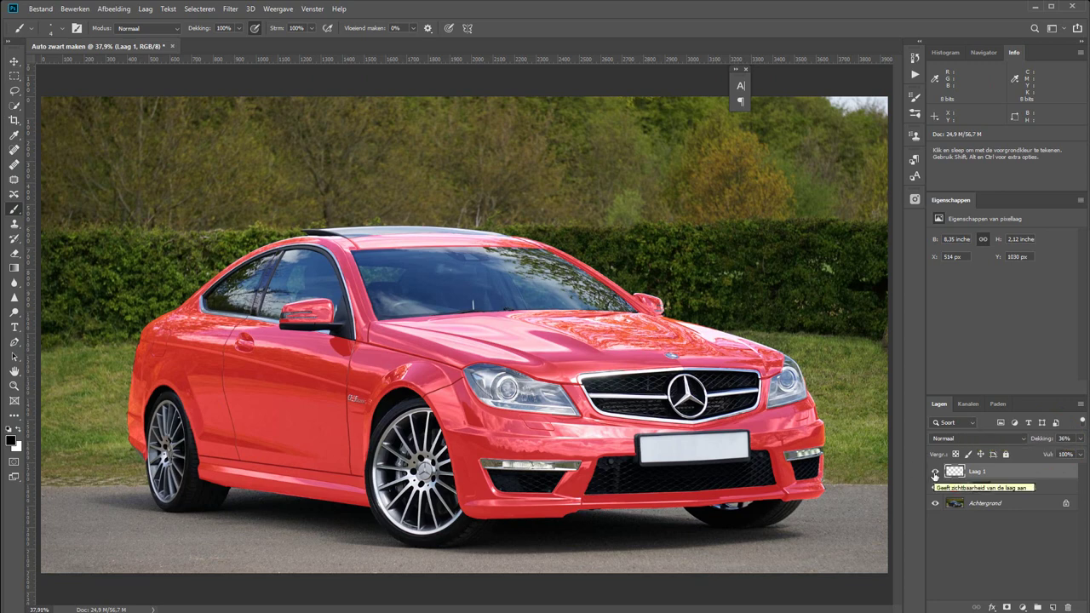
left_click(935, 473)
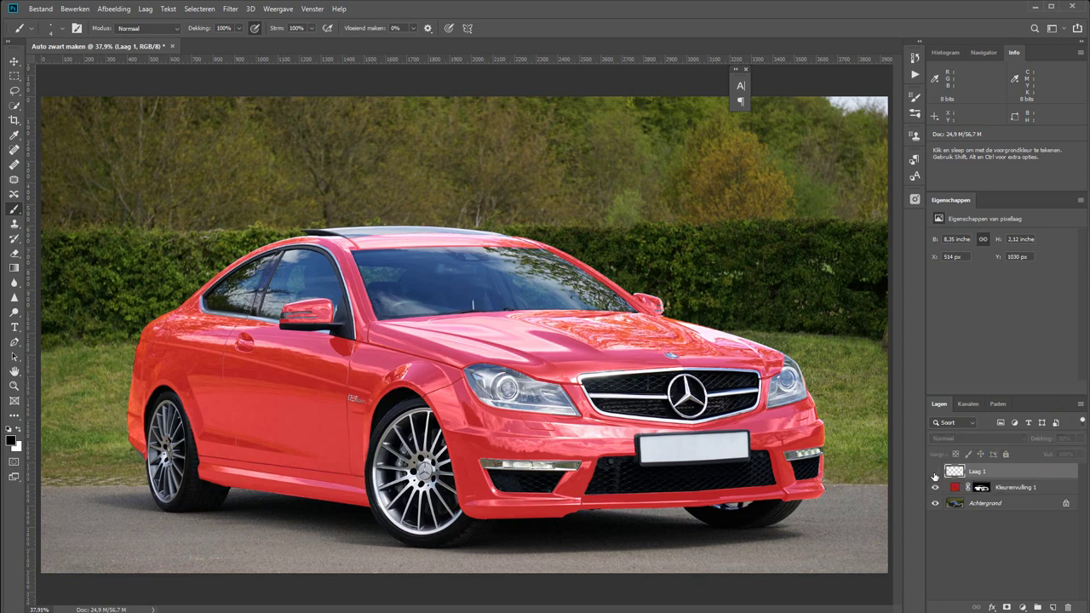
left_click(935, 474)
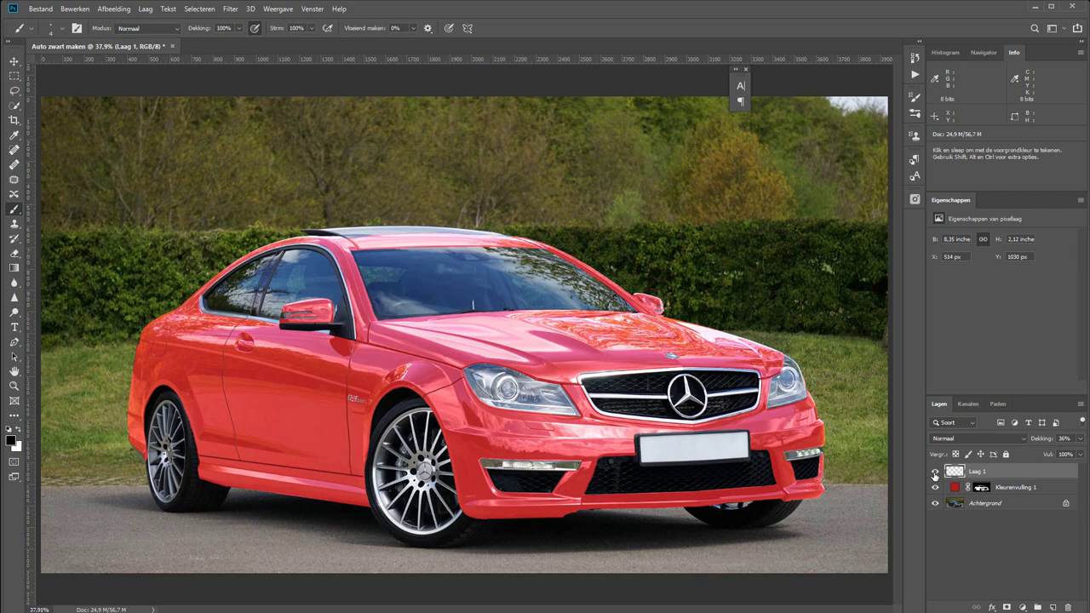
left_click(934, 474)
left_click(934, 473)
Step: Set Laag 1 opacity to 27% and change the fill colour to dark blue #0c126b
left_click_drag(1041, 441, 1037, 440)
double_click(954, 487)
mouse_move(925, 218)
left_mouse_down()
mouse_move(924, 134)
mouse_move(881, 160)
mouse_move(892, 167)
left_mouse_up()
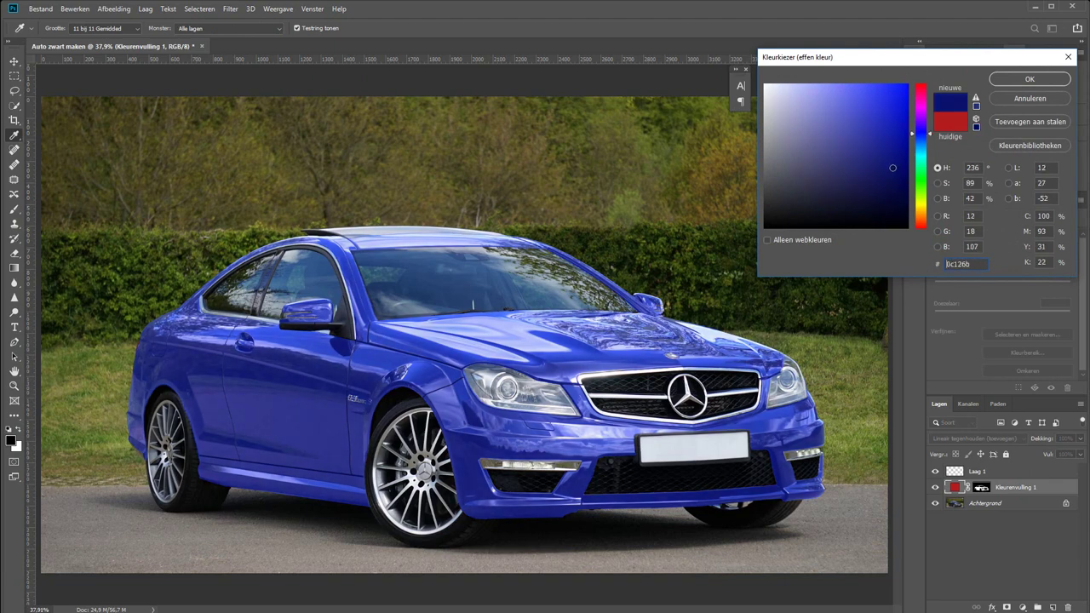
left_click(1017, 81)
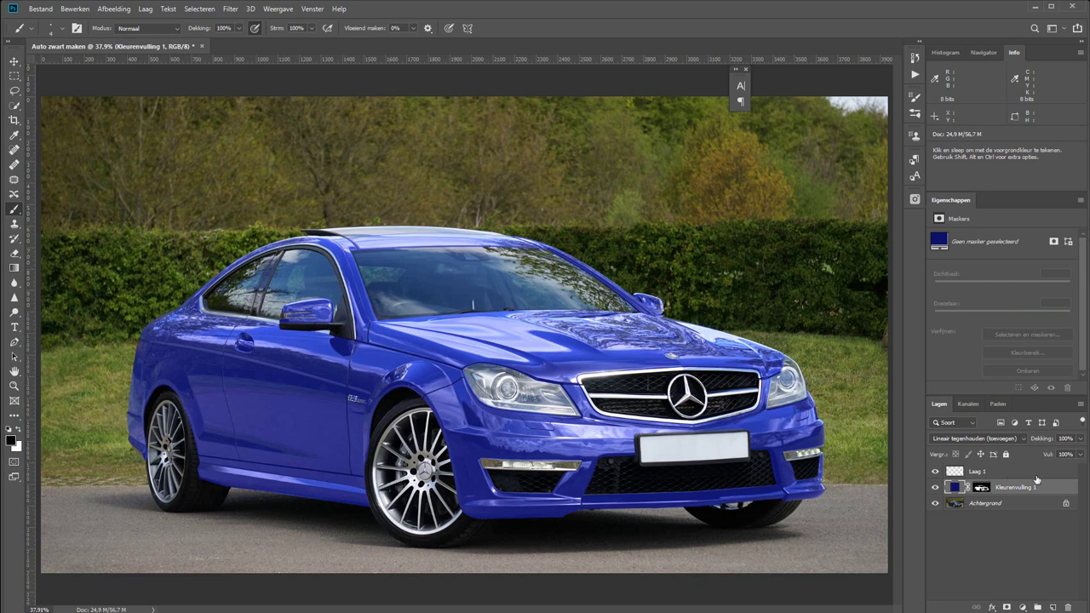
Step: Set the fill layer to Kleur tegenhouden (Color Dodge) and give it gold #ac891c
left_click(1002, 437)
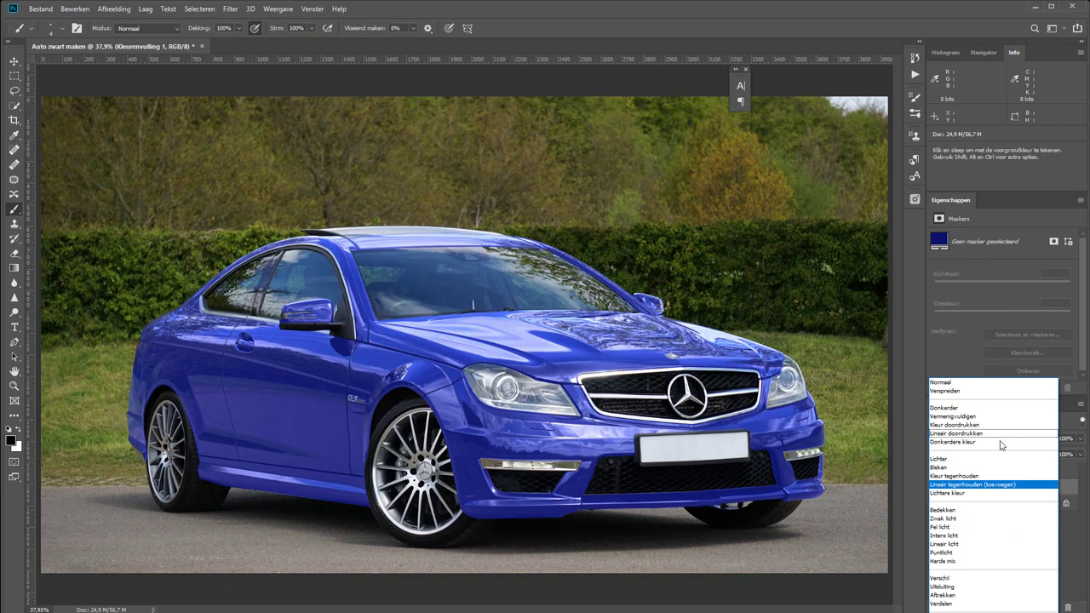
left_click(987, 476)
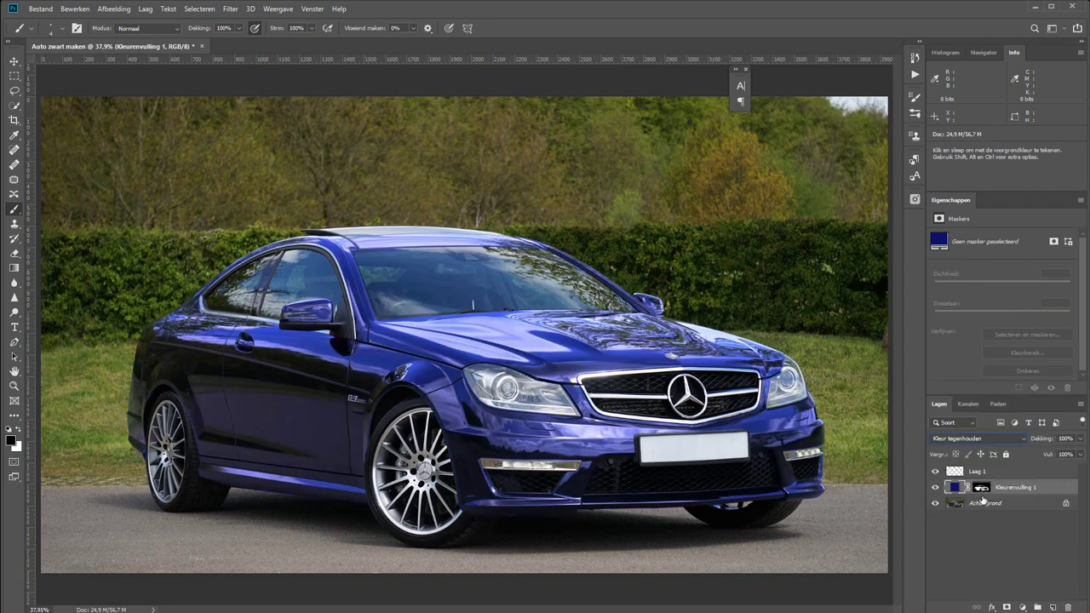
double_click(953, 488)
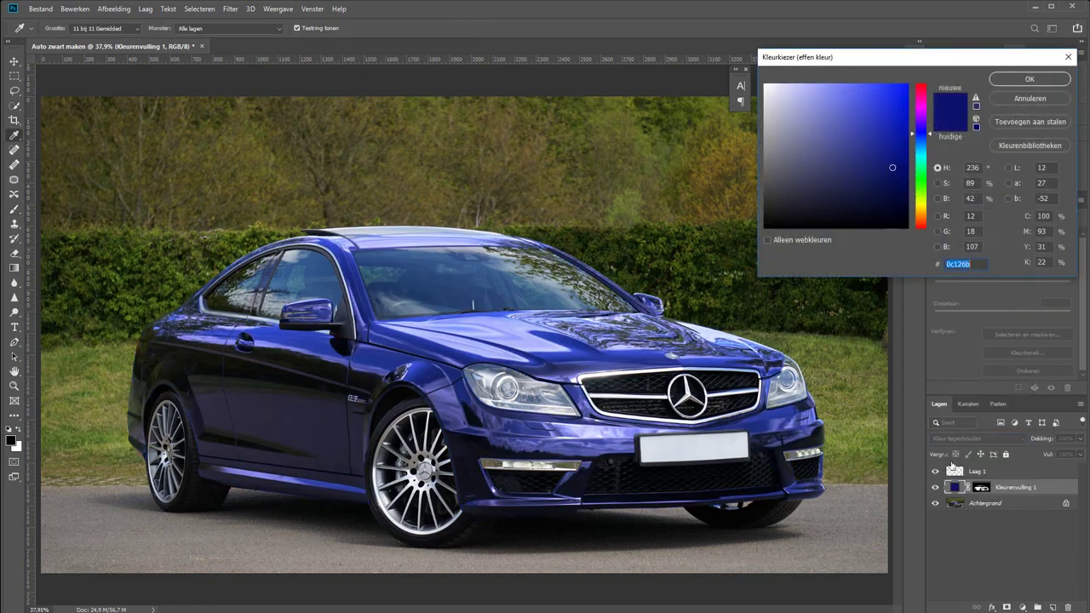
left_click_drag(921, 129, 929, 210)
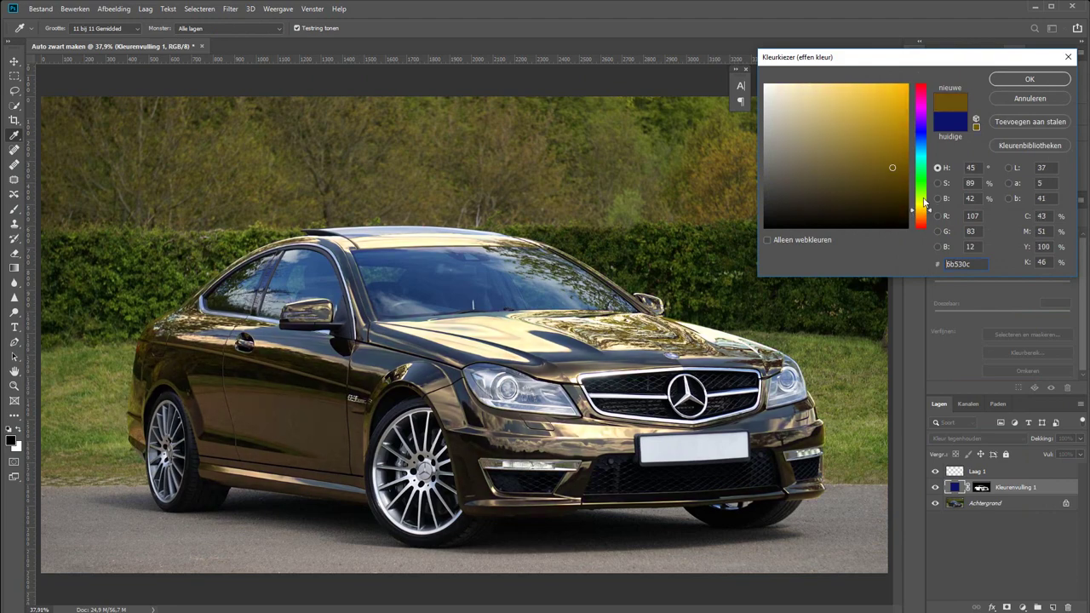
left_click_drag(888, 155, 884, 130)
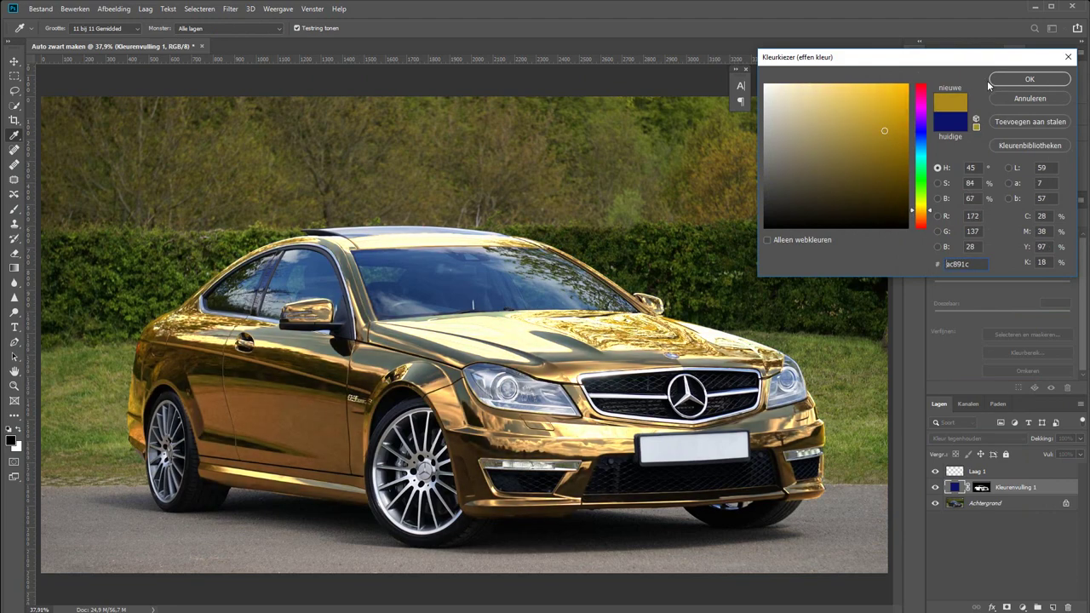
left_click(1000, 80)
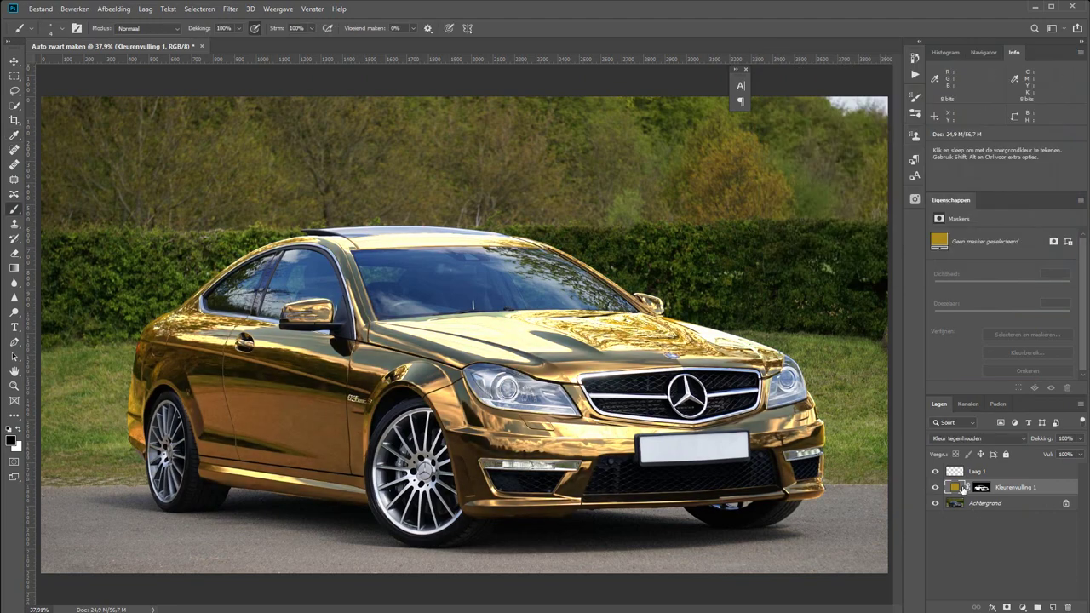
Step: Preview a desaturated grey fill for chrome, then cancel to keep the gold
double_click(963, 489)
left_click_drag(779, 136, 755, 133)
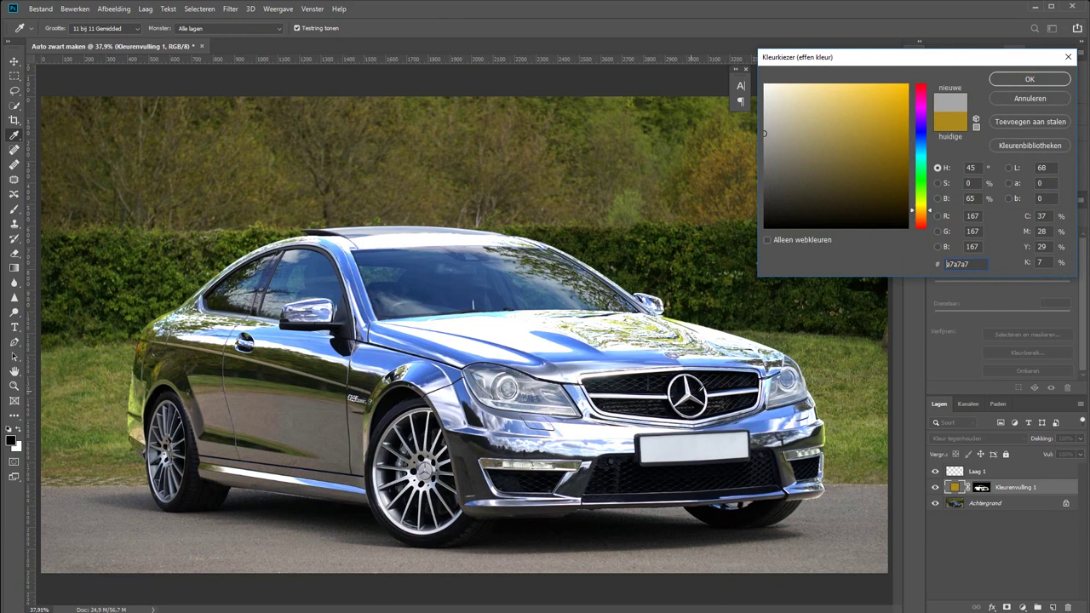
left_click(1029, 98)
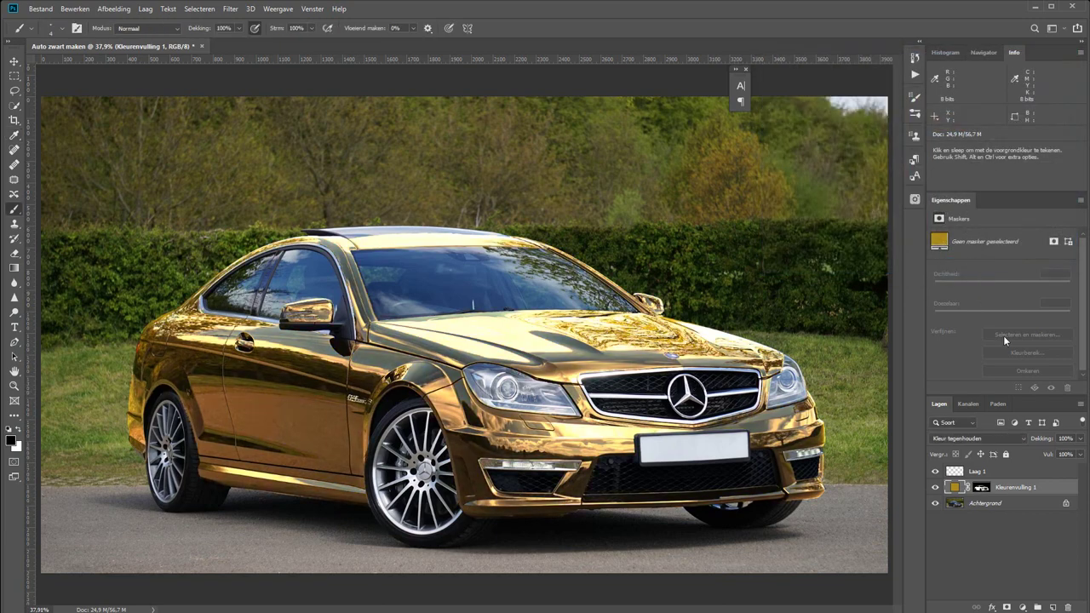
Step: Split the fill's Underlying Layer Blend If sliders to 0/43 and 177/255
double_click(1060, 488)
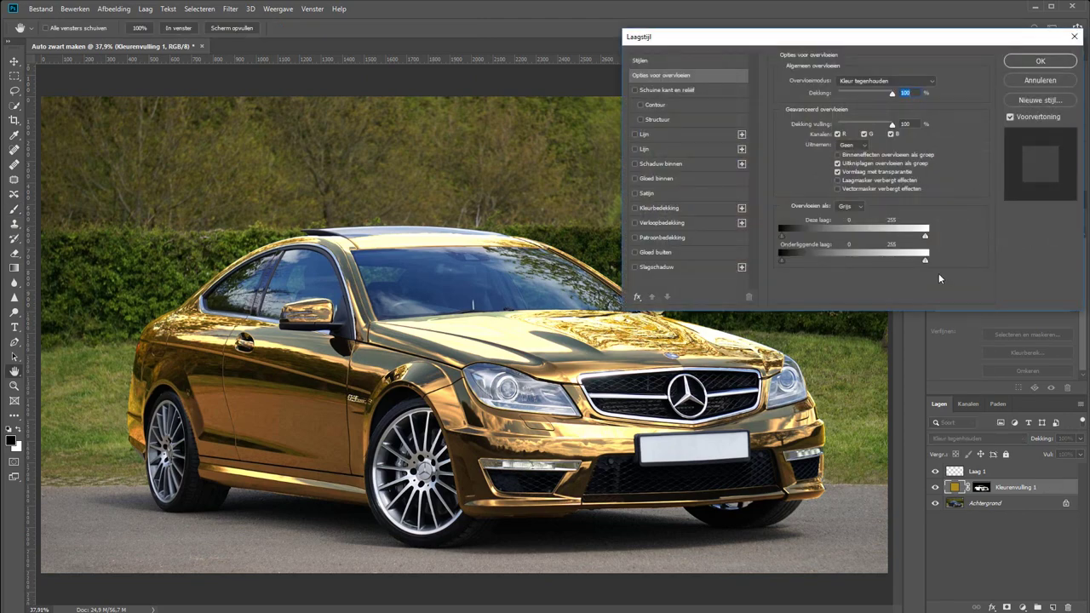
left_click_drag(917, 260, 876, 260)
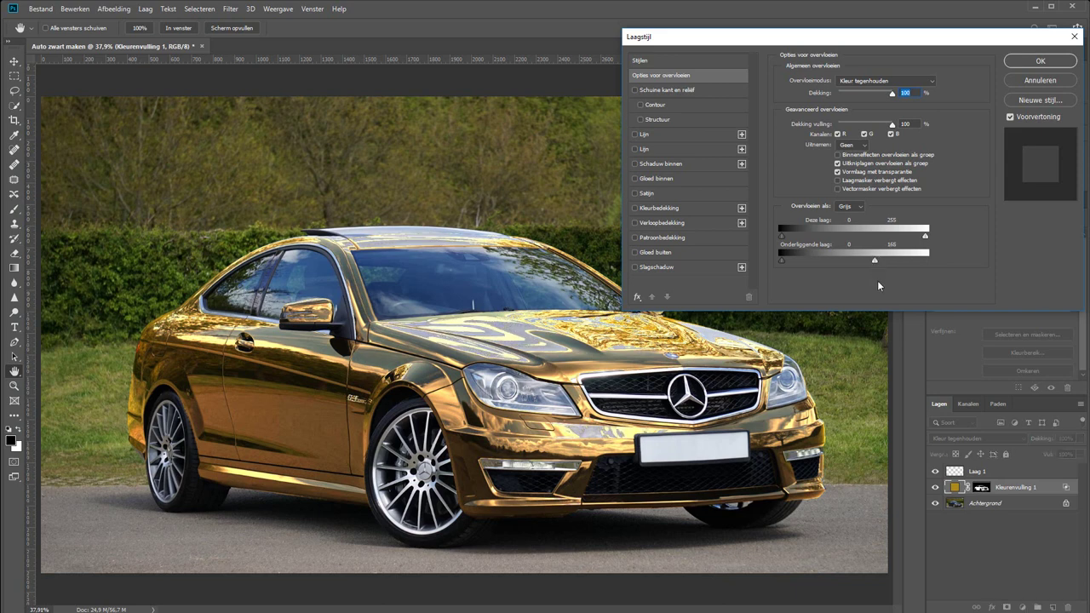
left_click_drag(874, 260, 926, 272)
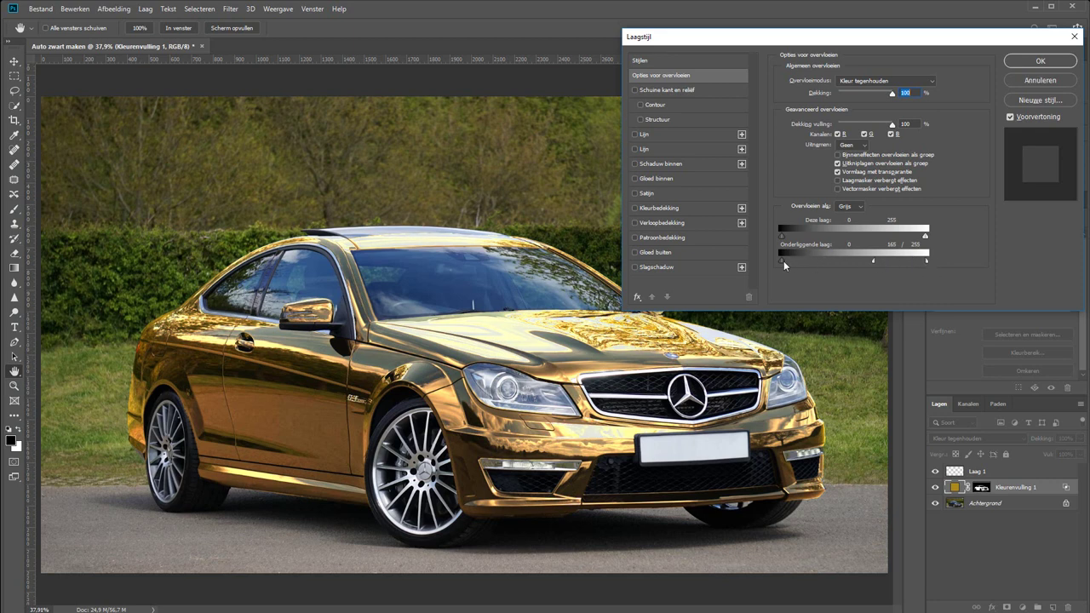
left_click_drag(783, 260, 798, 260)
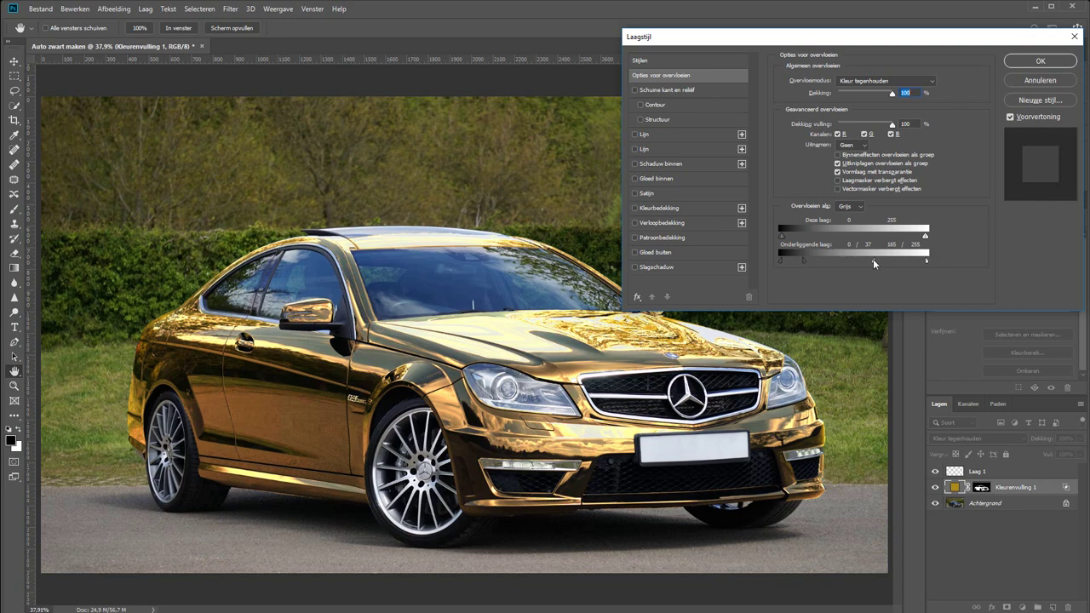
left_click_drag(872, 260, 879, 260)
Step: Keep the blend settings and brighten the fill colour to gold #b7911e
left_click(1039, 61)
double_click(955, 487)
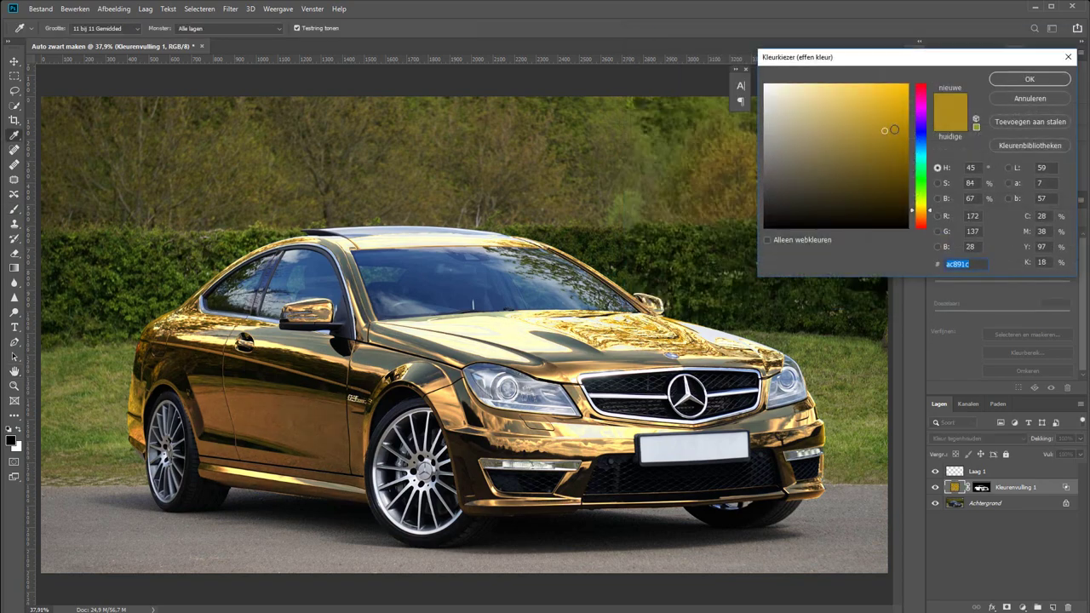
left_click_drag(894, 129, 884, 124)
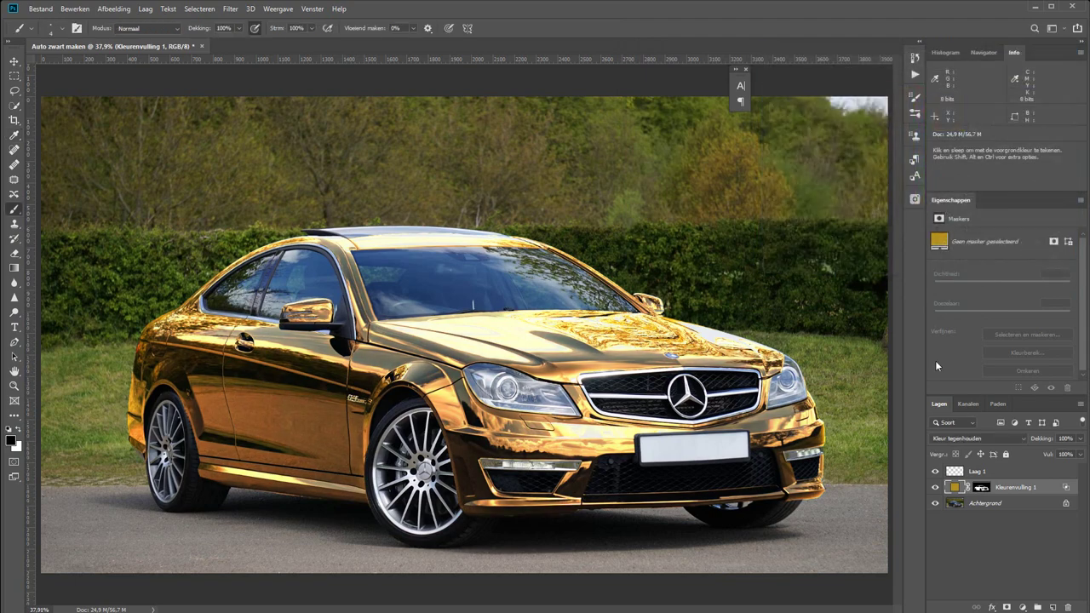
Step: Preview a pink-red fill colour on the car, then cancel to keep the gold
double_click(954, 487)
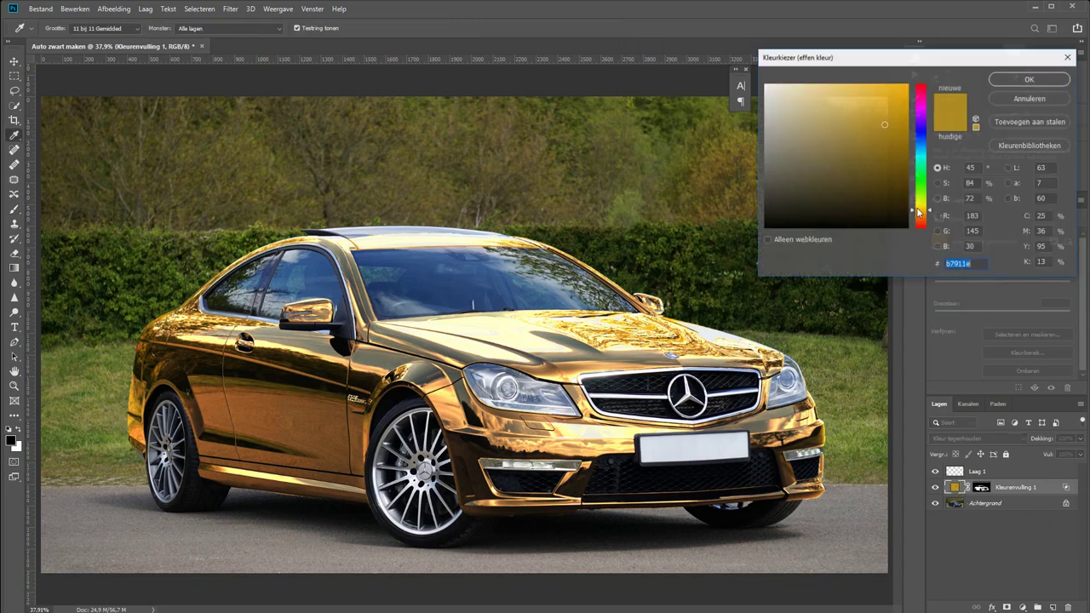
left_click(926, 87)
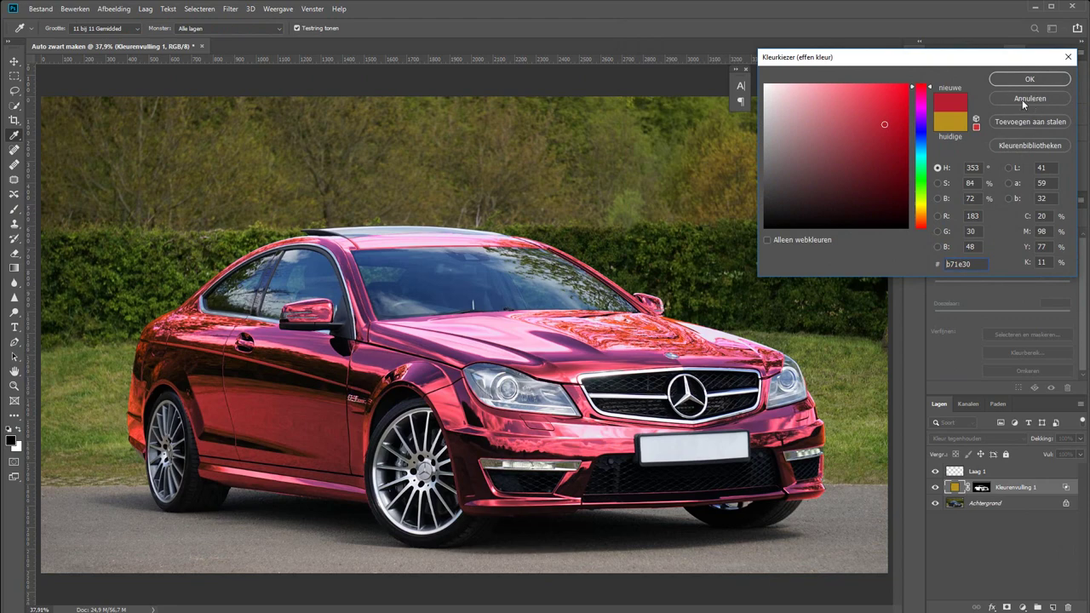
left_click(1023, 98)
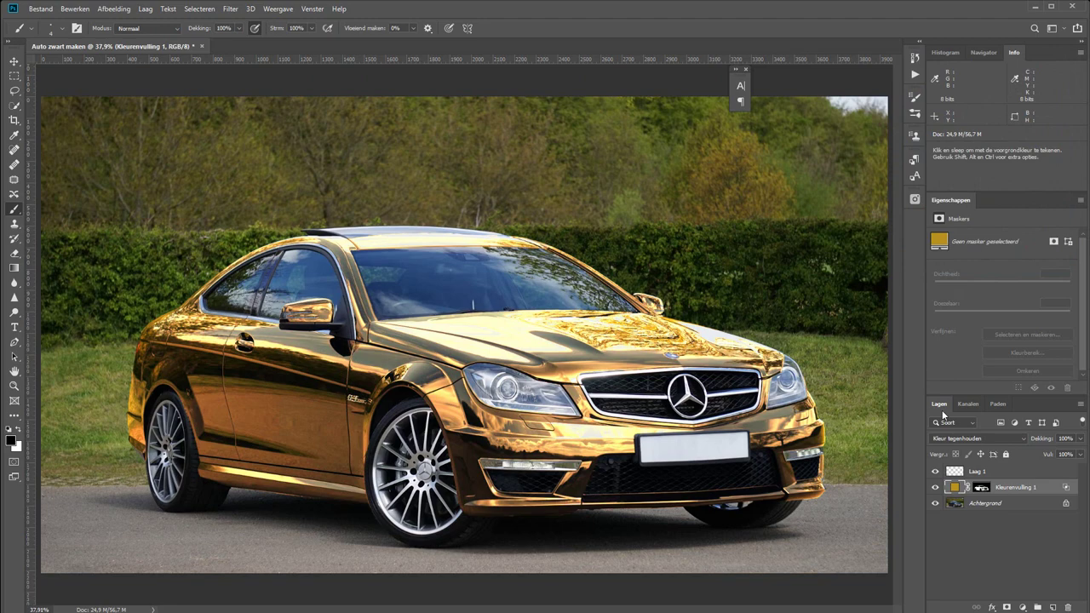